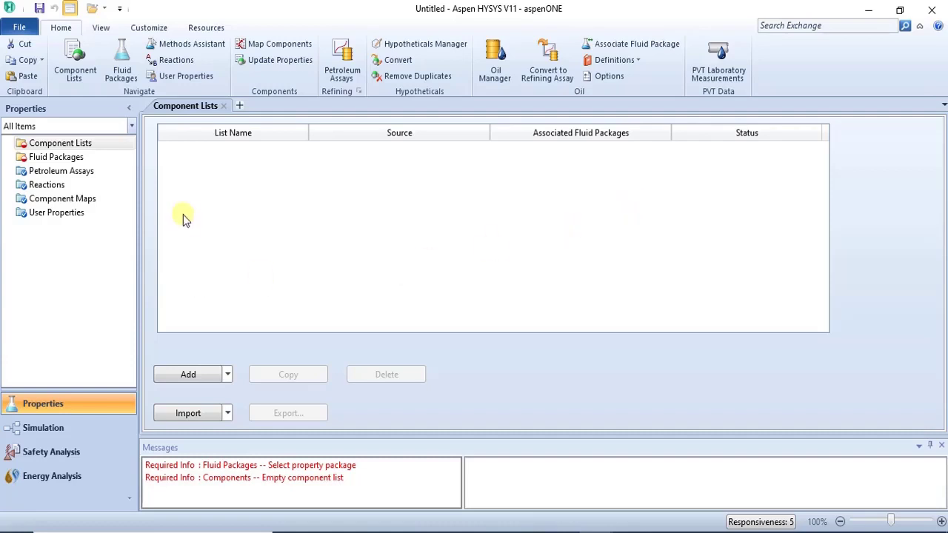
- Create a component list from the HYSYS databank containing methane and water (H2O)
left_click(194, 375)
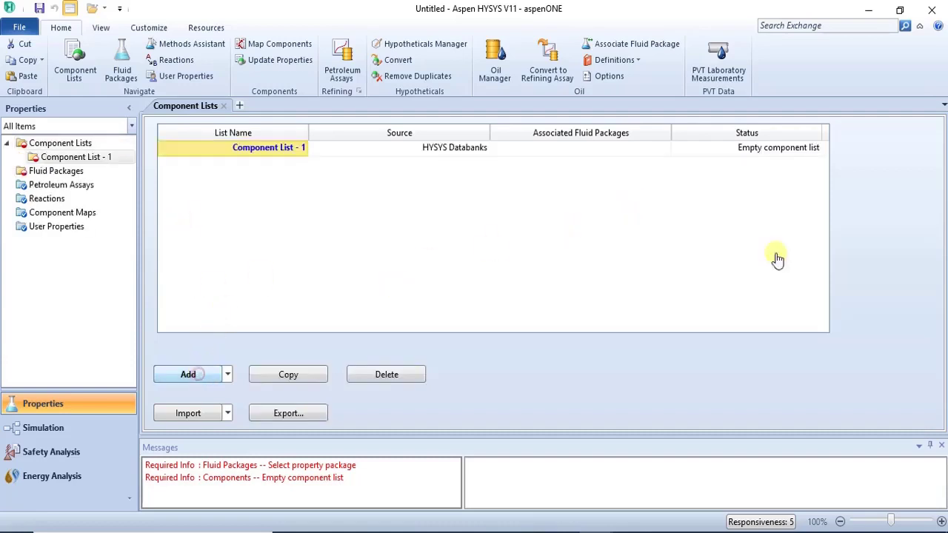
left_click(653, 246)
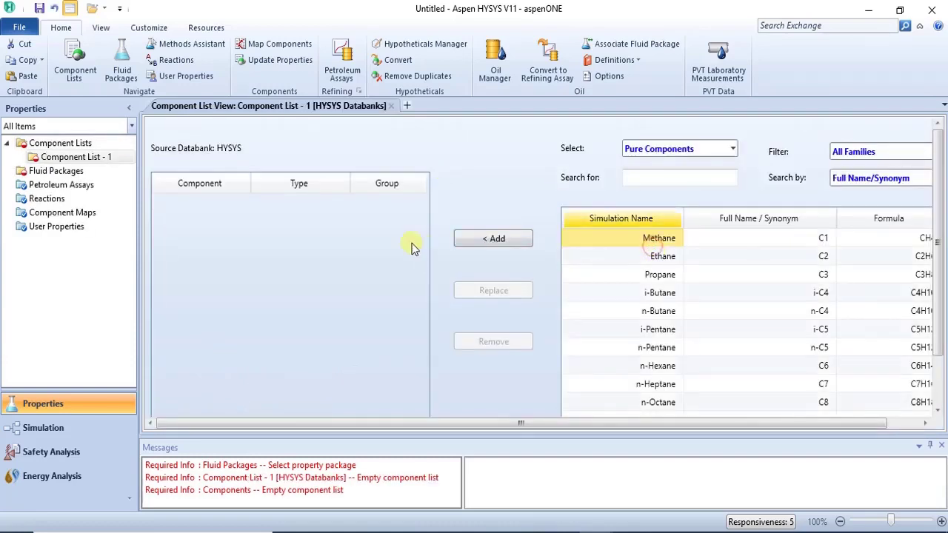
left_click(514, 237)
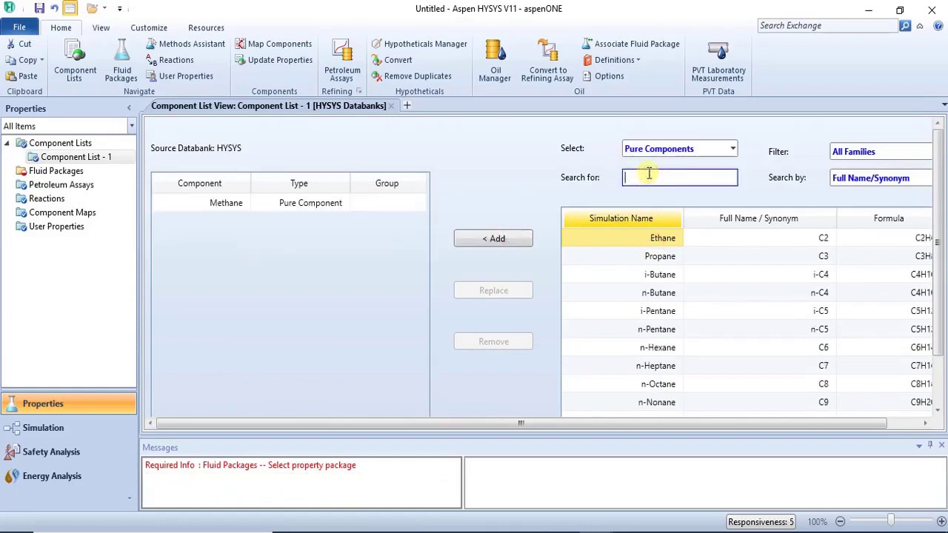
type("TER")
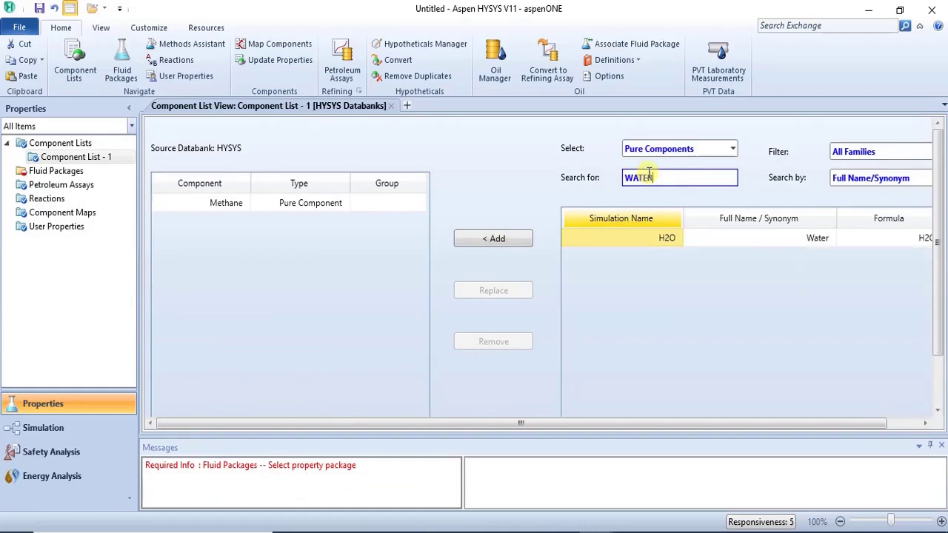
left_click(474, 238)
- Add a fluid package that uses the Peng-Robinson property package
left_click(75, 171)
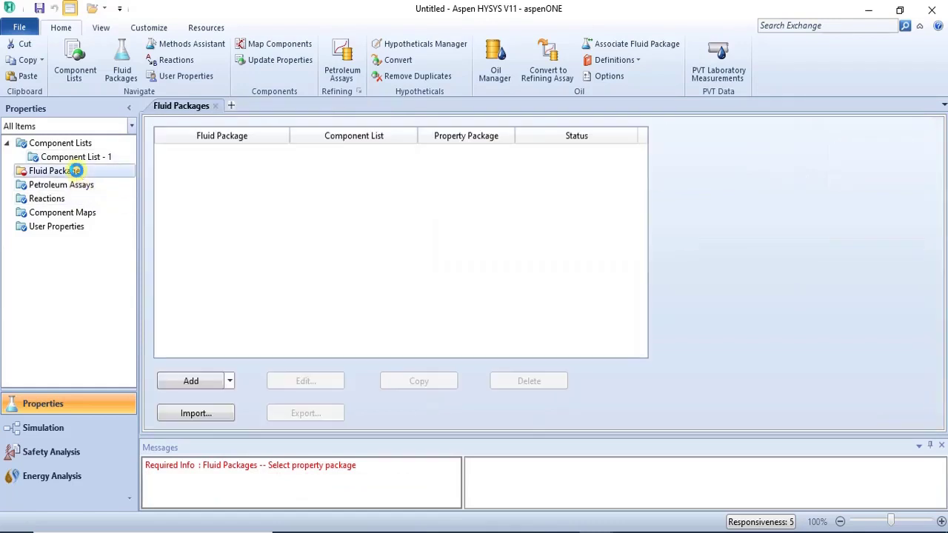
left_click(192, 387)
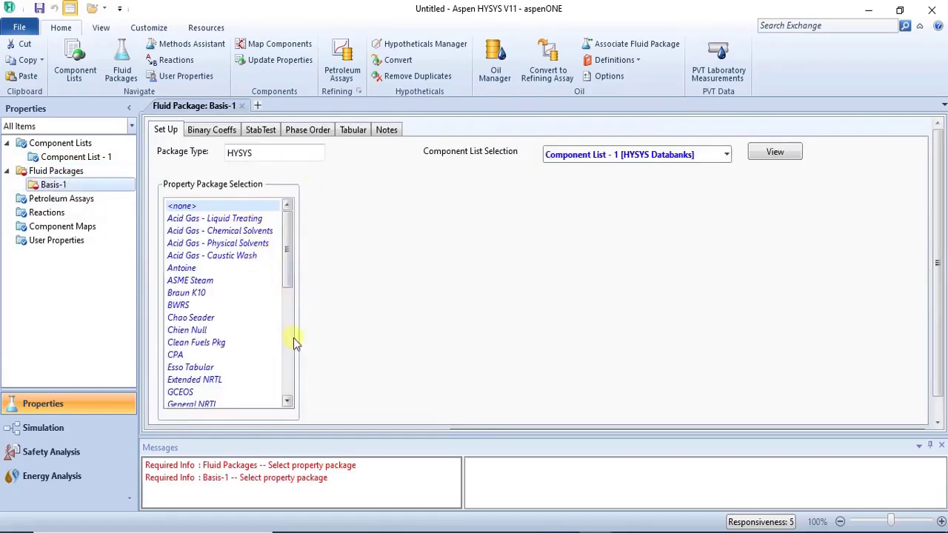
left_click(292, 348)
left_click(214, 321)
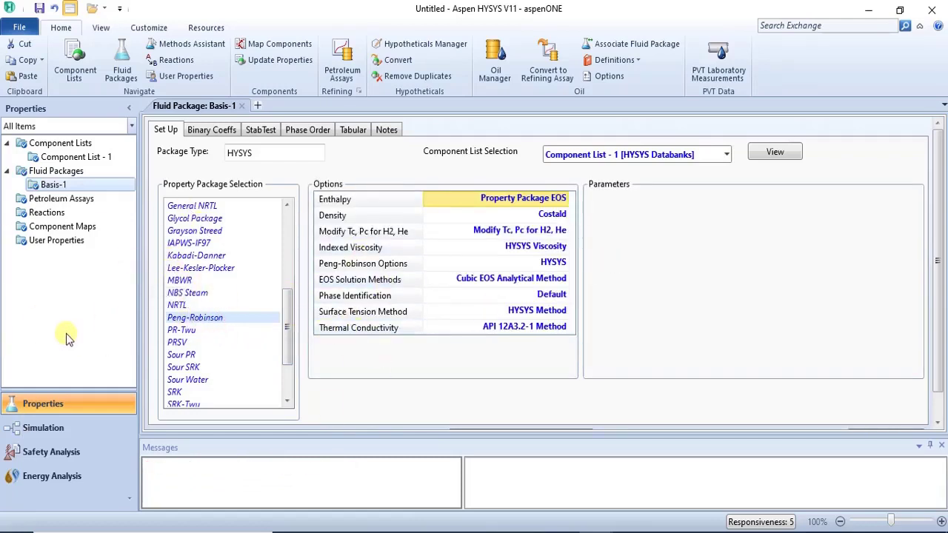
- Enter the simulation environment and place a control valve on the empty flowsheet
left_click(46, 429)
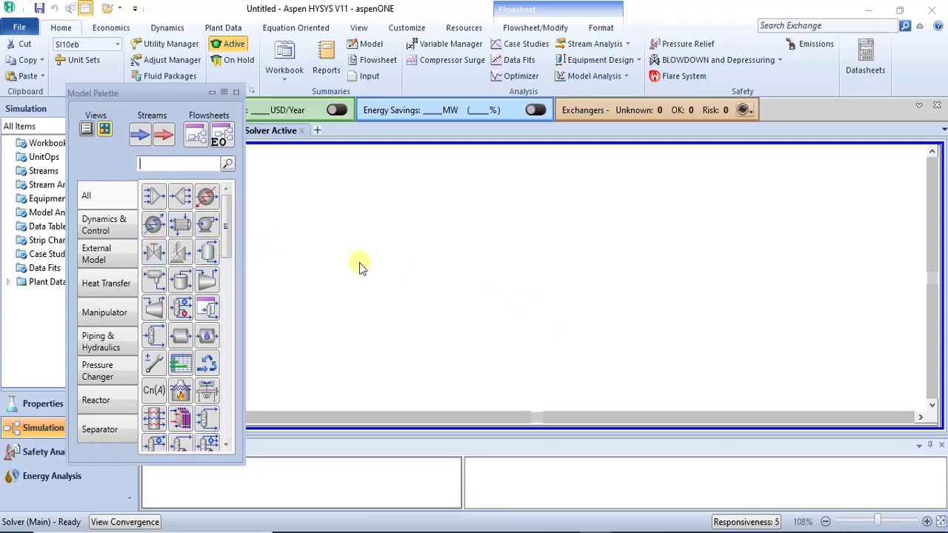
left_click_drag(154, 252, 428, 274)
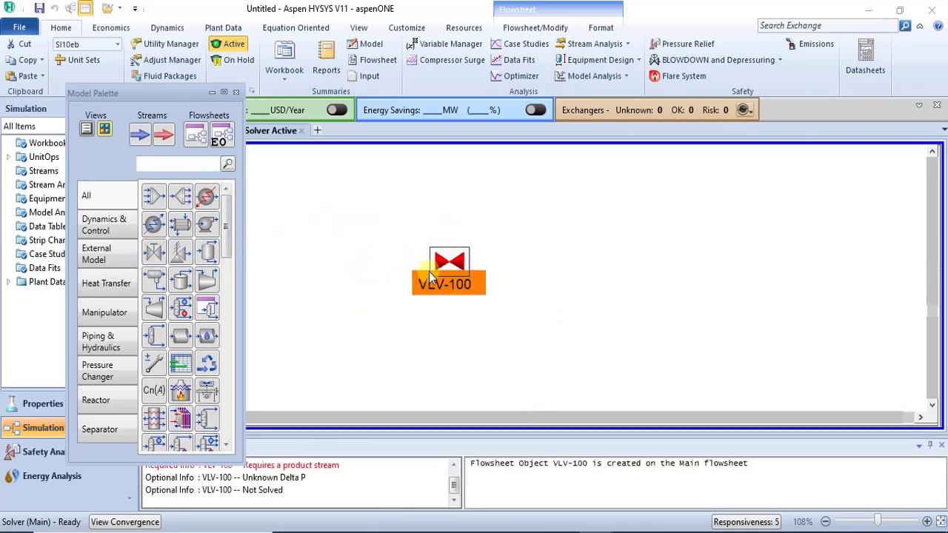
left_click(549, 261)
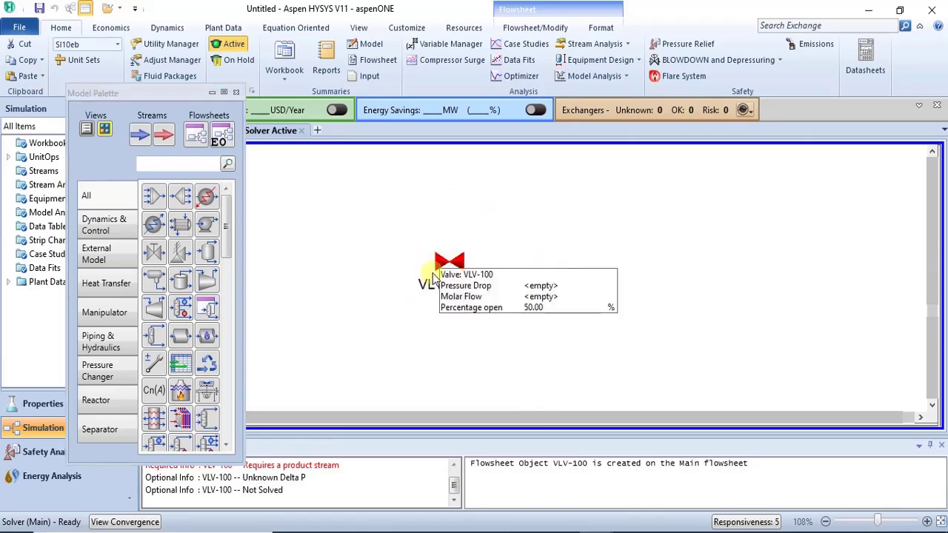
- Read the control valve simulation procedure in VALVES.pdf in Microsoft Edge, and return to the valve flowsheet in Aspen HYSYS
mouse_move(597, 532)
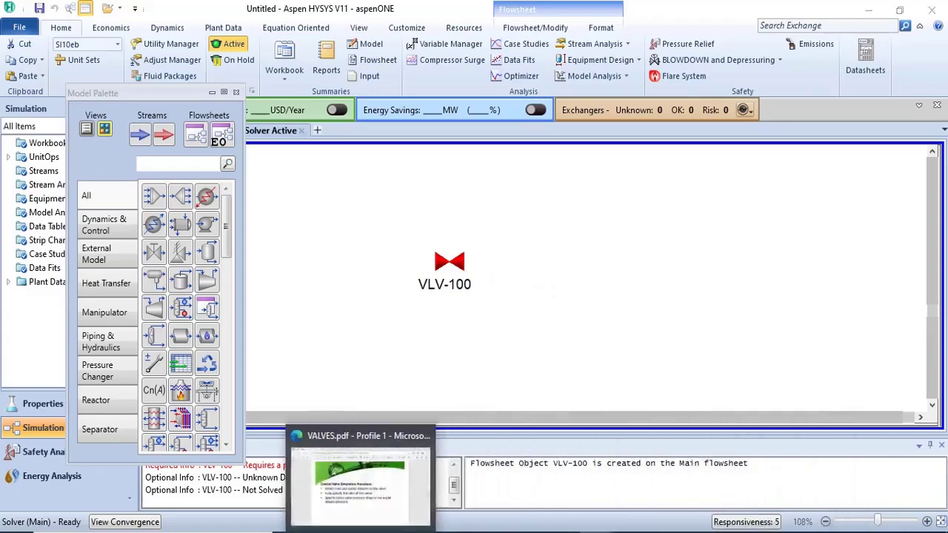
left_click(348, 512)
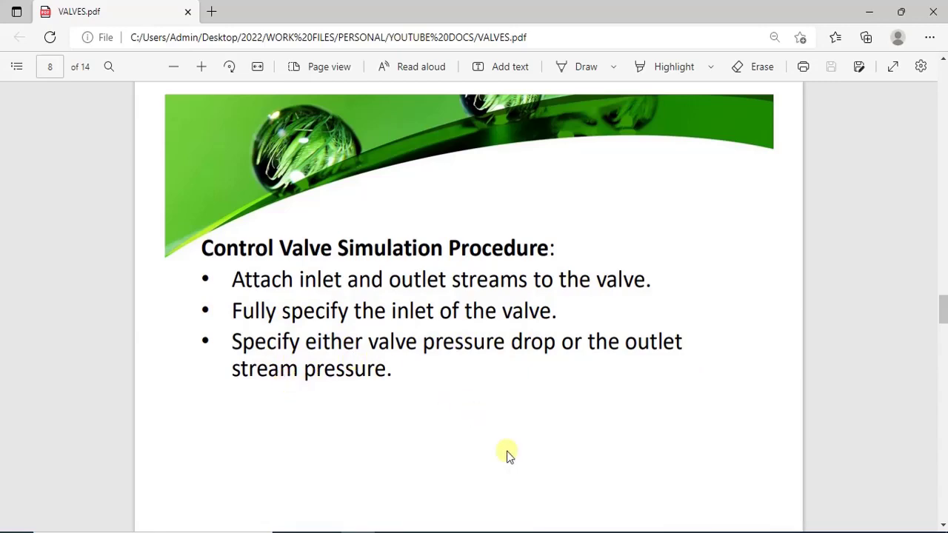
mouse_move(596, 532)
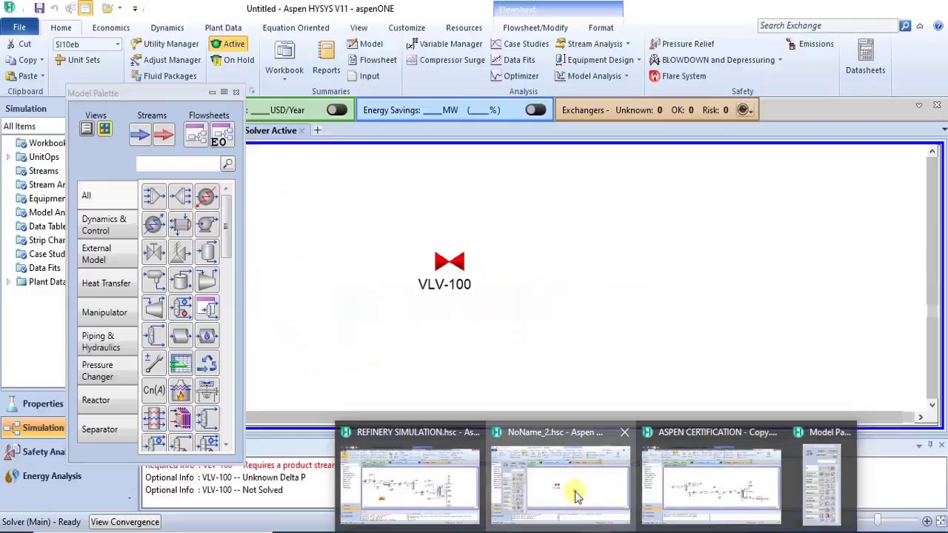
left_click(563, 490)
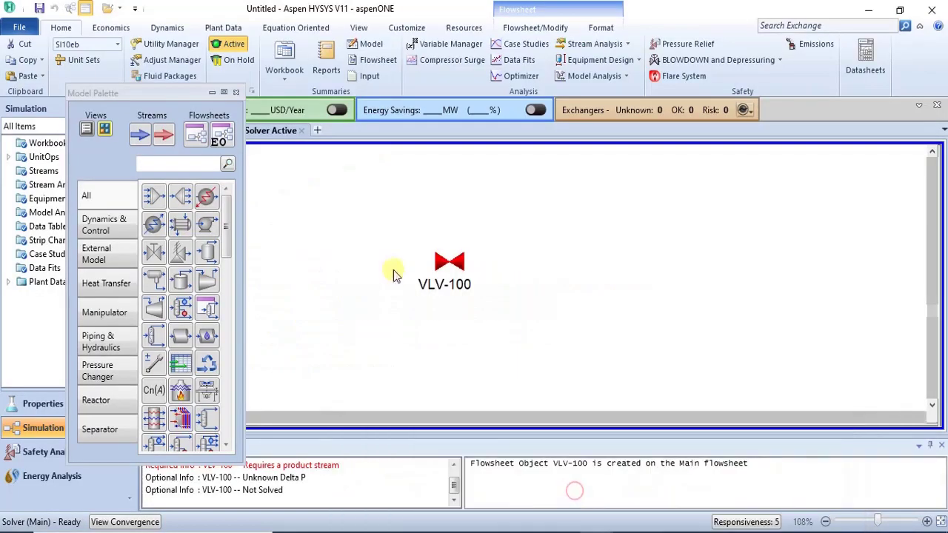
- Connect valve VLV-100 to a new inlet stream 1 and a new outlet stream 2
double_click(442, 263)
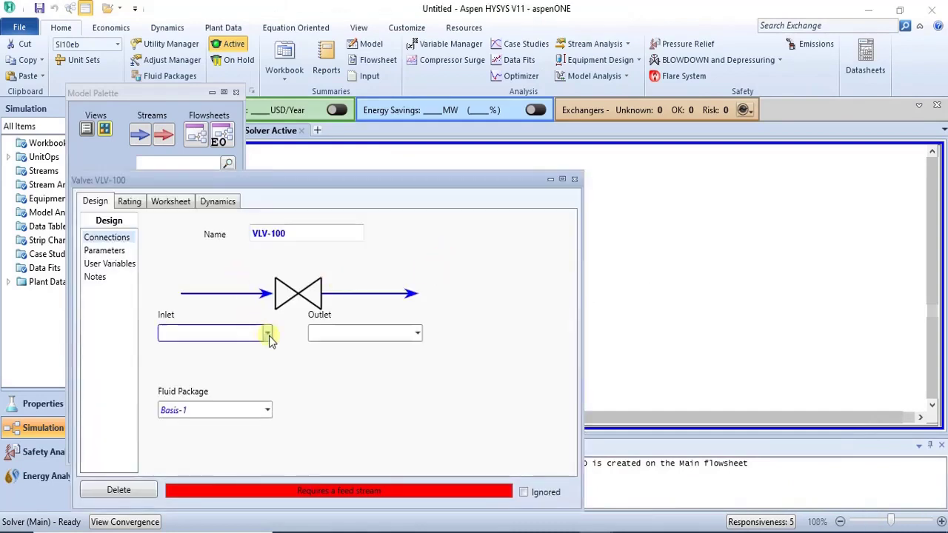
left_click(250, 329)
left_click(249, 329)
left_click(250, 329)
key("Return")
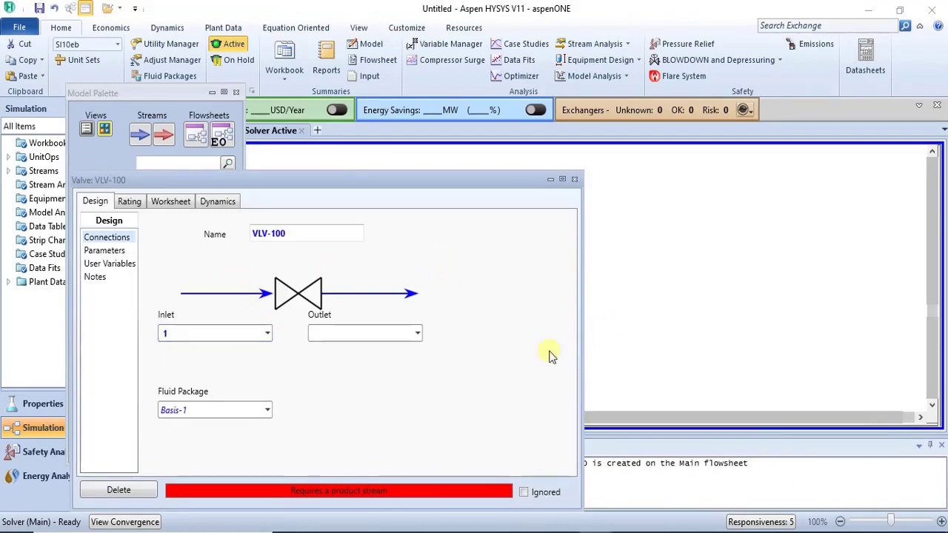
left_click(391, 333)
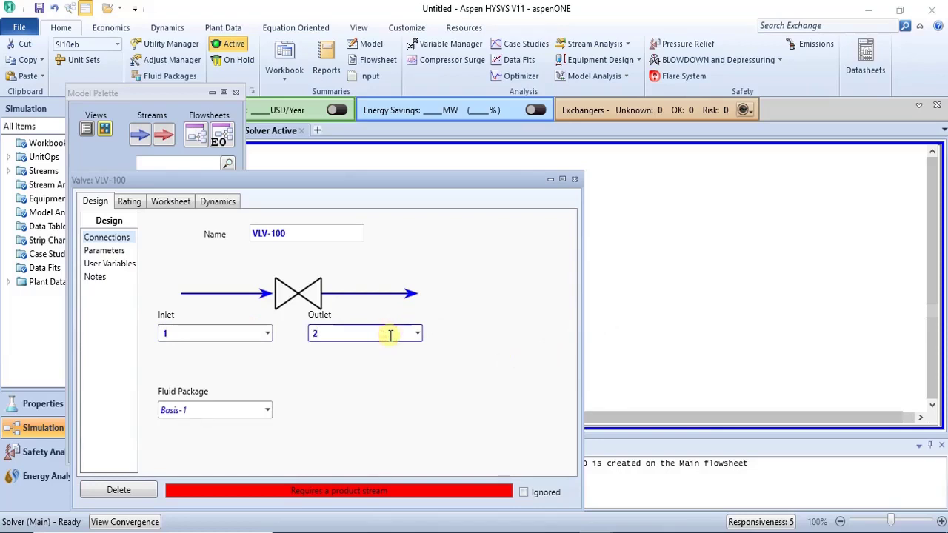
key("Return")
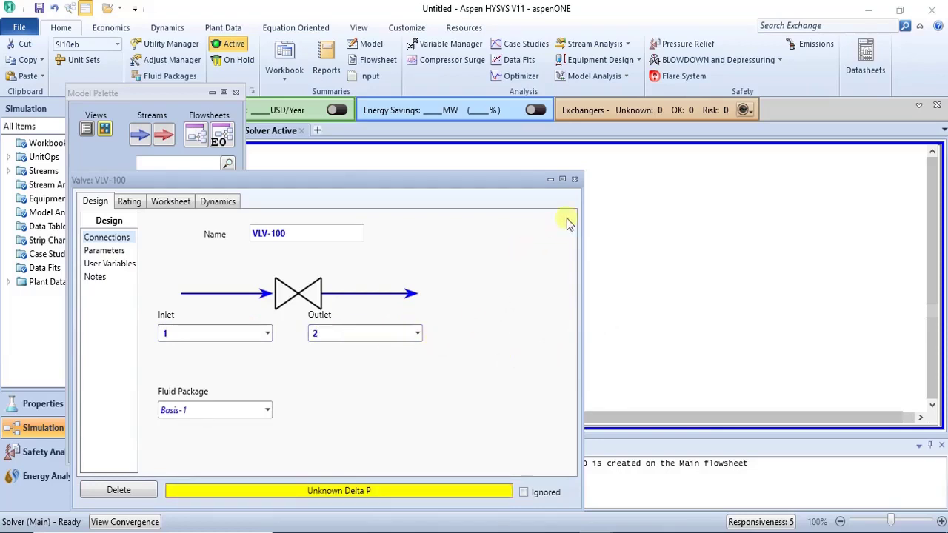
left_click(576, 180)
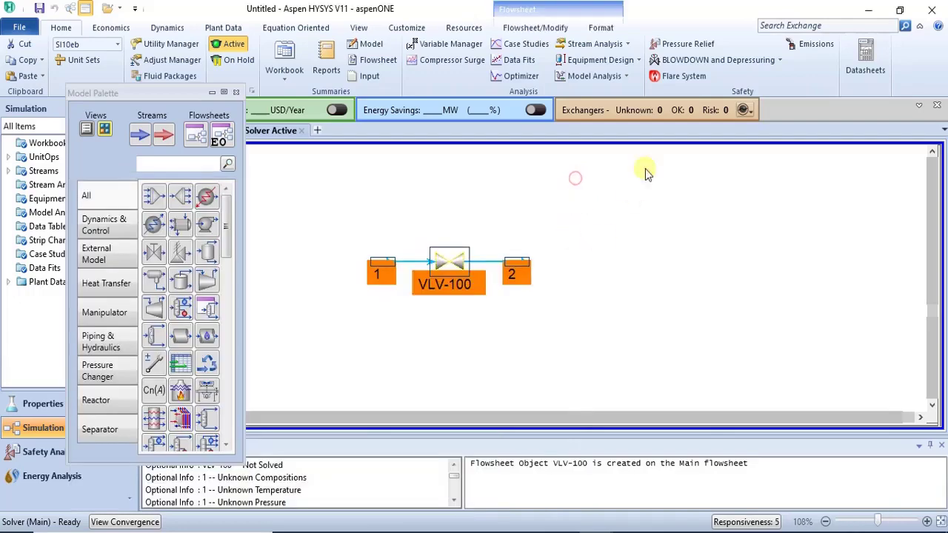
- Define the composition of stream 1 as pure methane with a mole fraction of 1
double_click(379, 273)
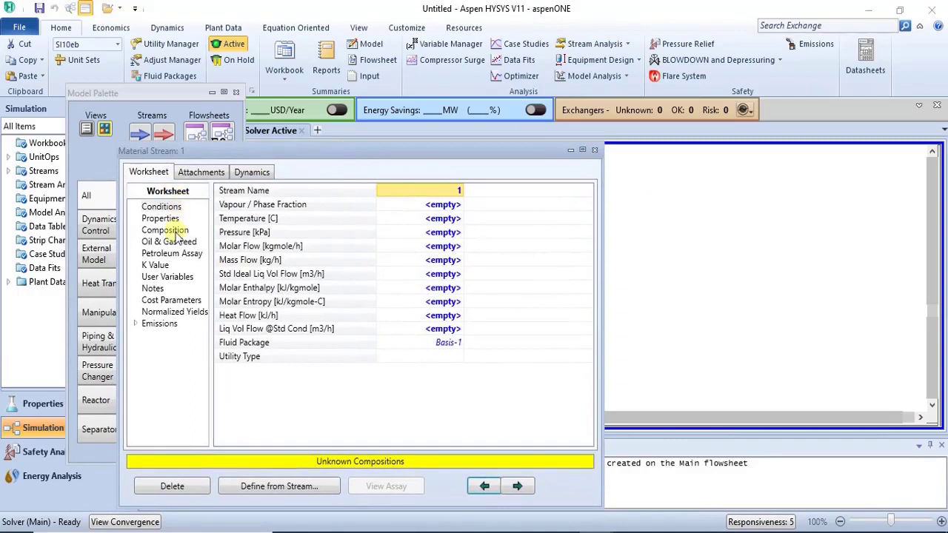
left_click(164, 230)
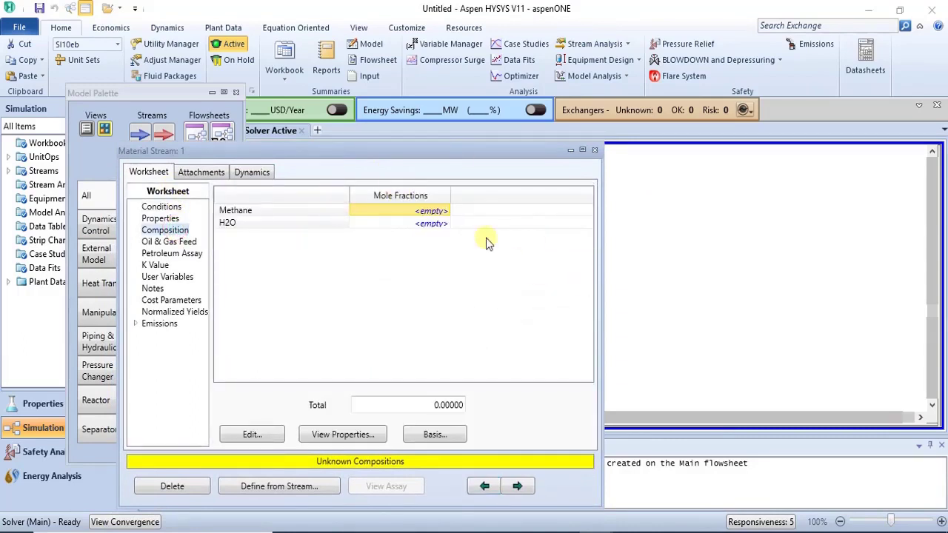
left_click(419, 212)
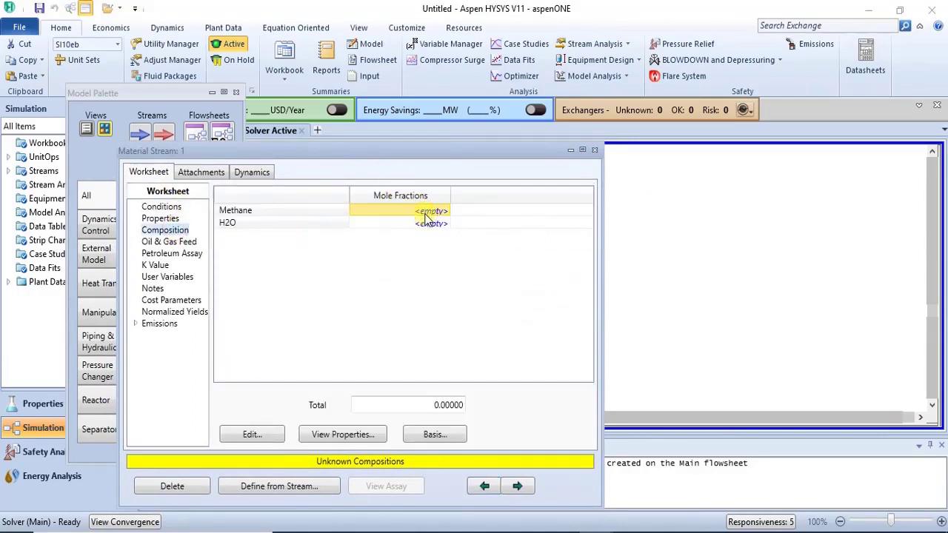
type("1")
key("Return")
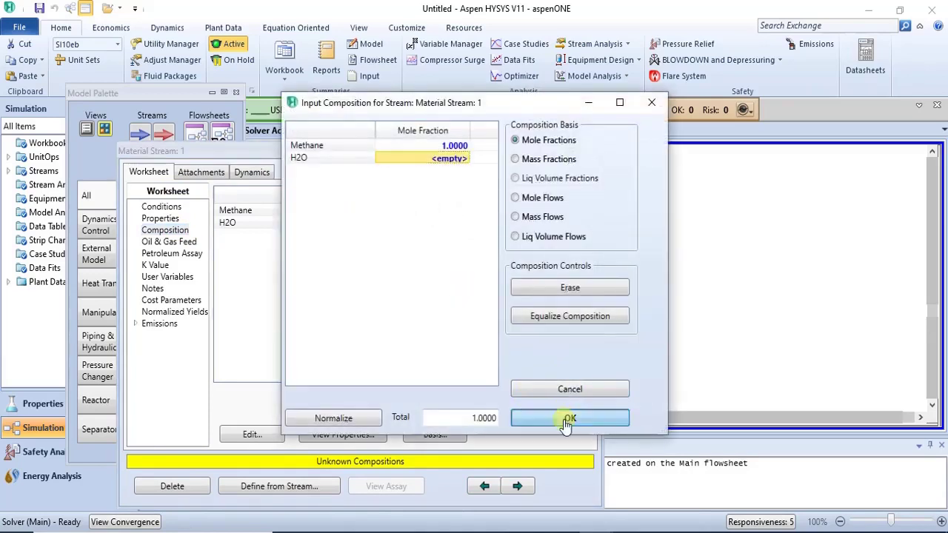
left_click(568, 418)
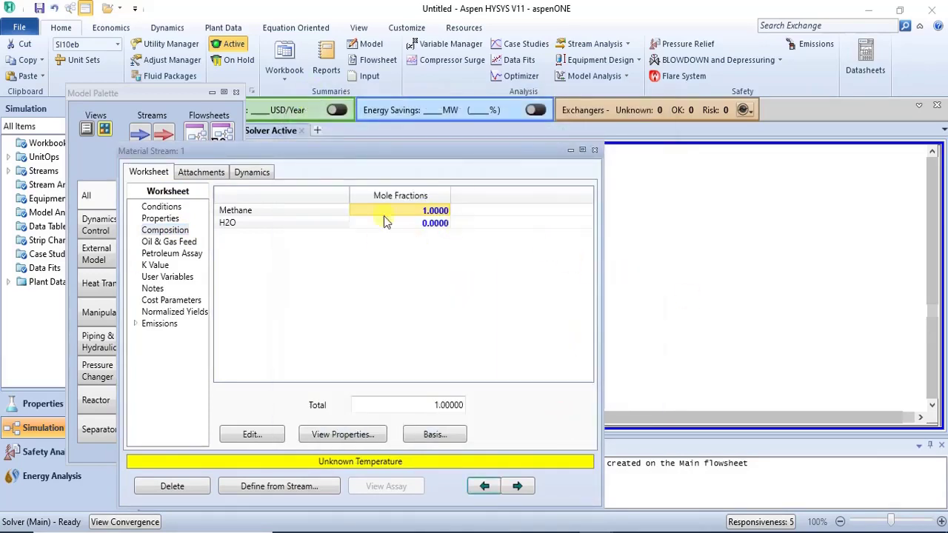
- Set the conditions of stream 1 to a temperature of 25 C and a pressure of 1 atm
left_click(162, 207)
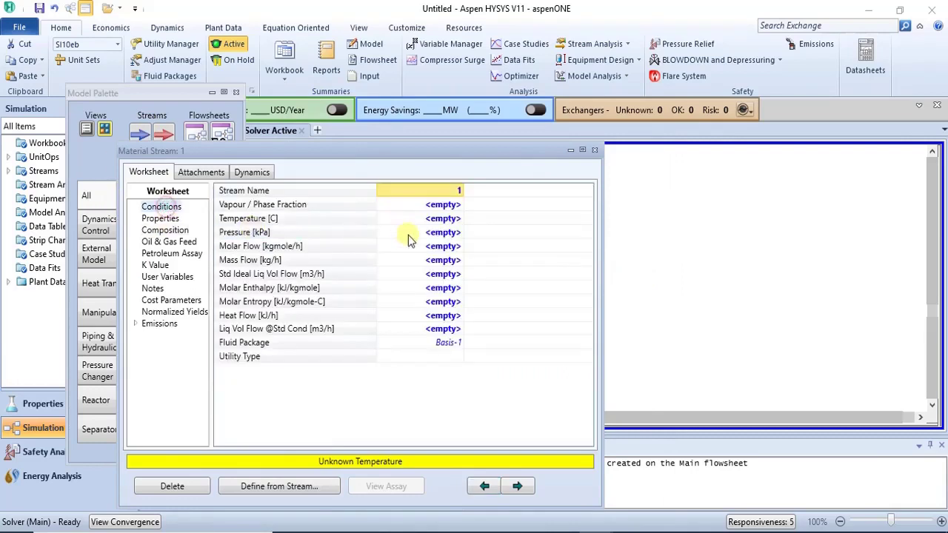
left_click(434, 219)
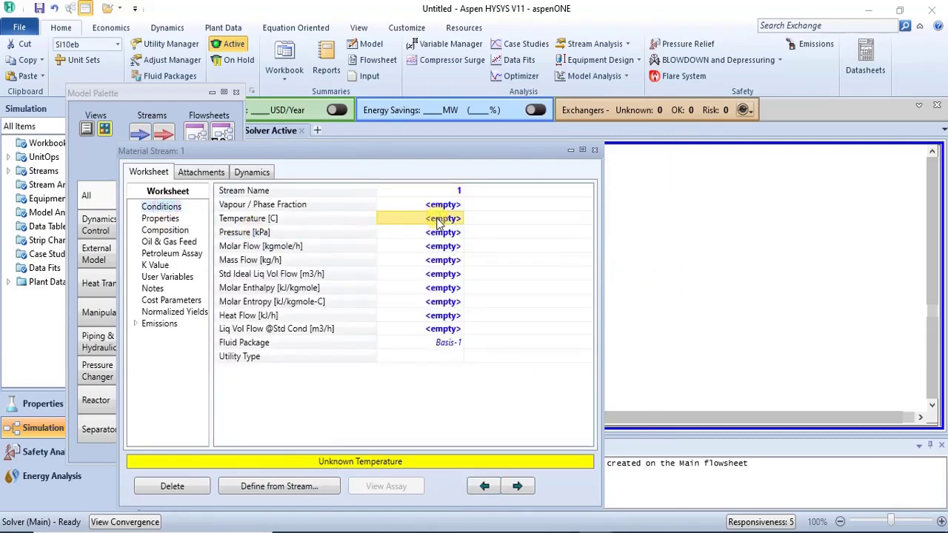
type("25")
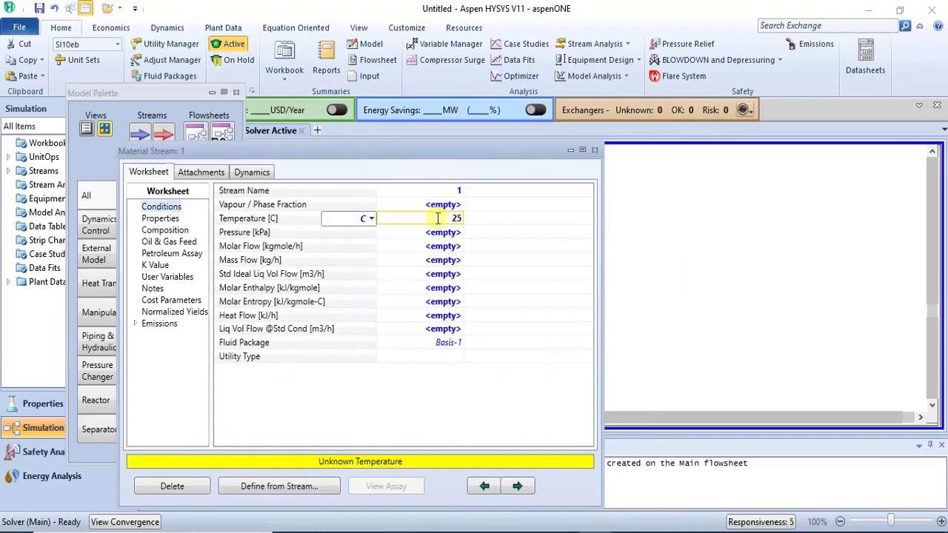
key("Return")
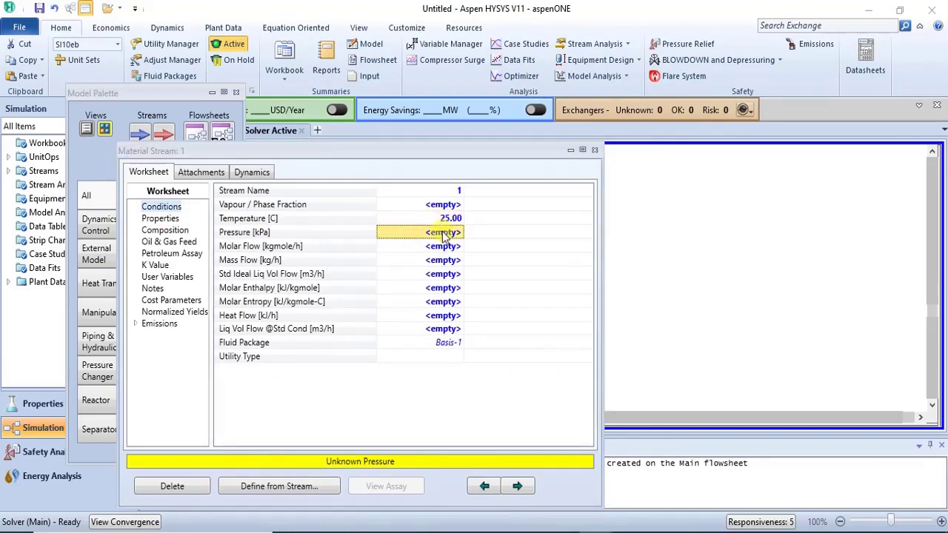
left_click(443, 234)
type("1")
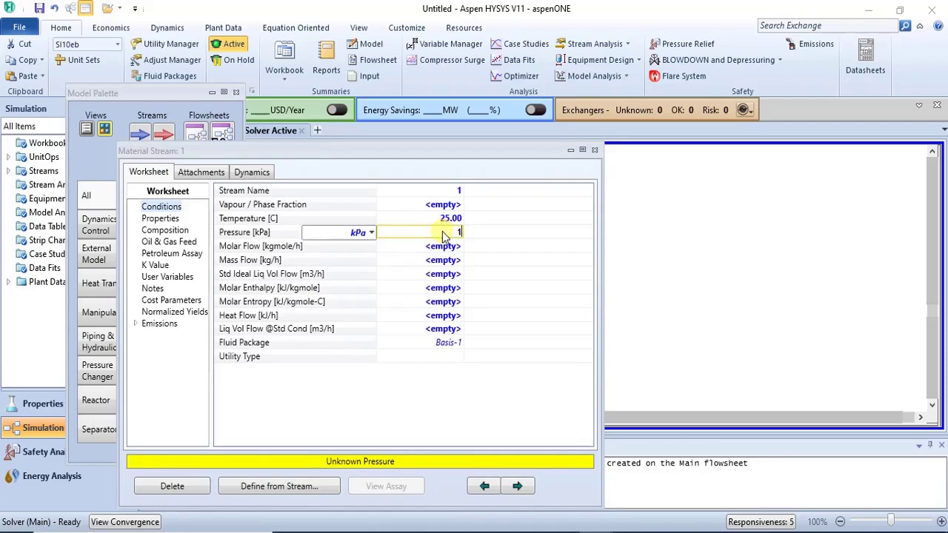
left_click(372, 236)
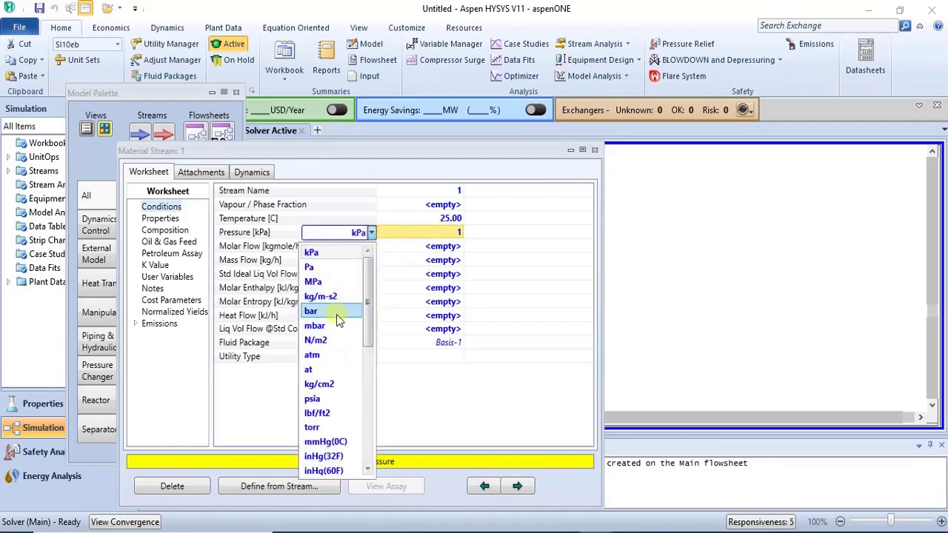
left_click(328, 355)
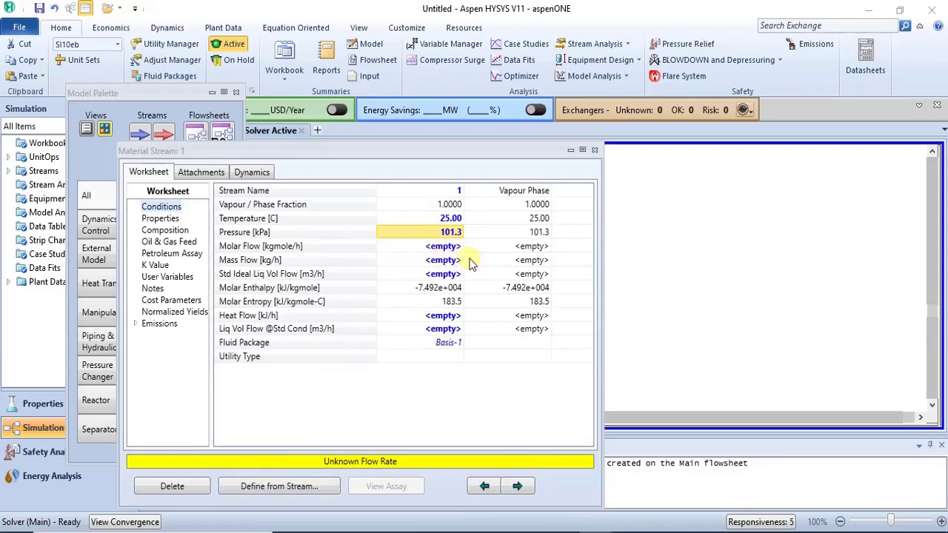
- Set the molar flow of stream 1 to 100 kgmole/h and close the stream's properties
left_click(446, 248)
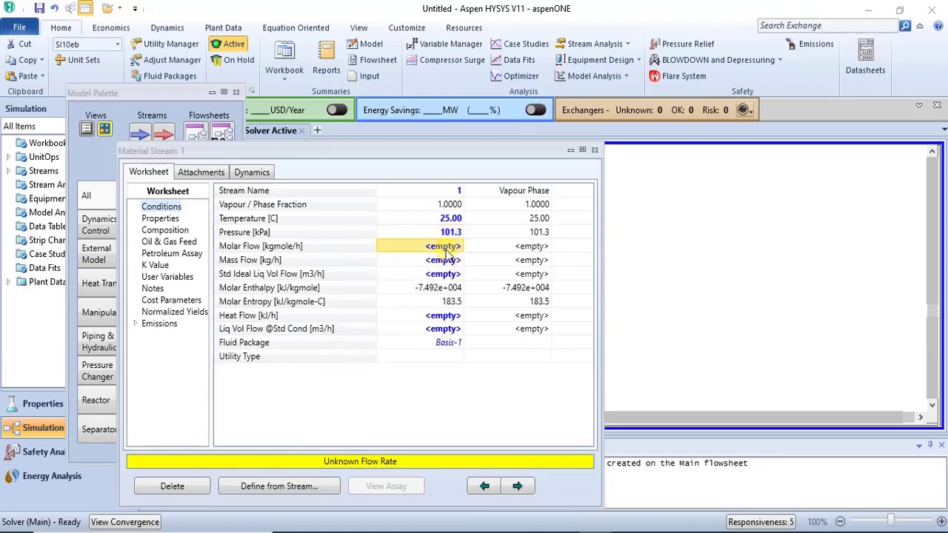
type("100")
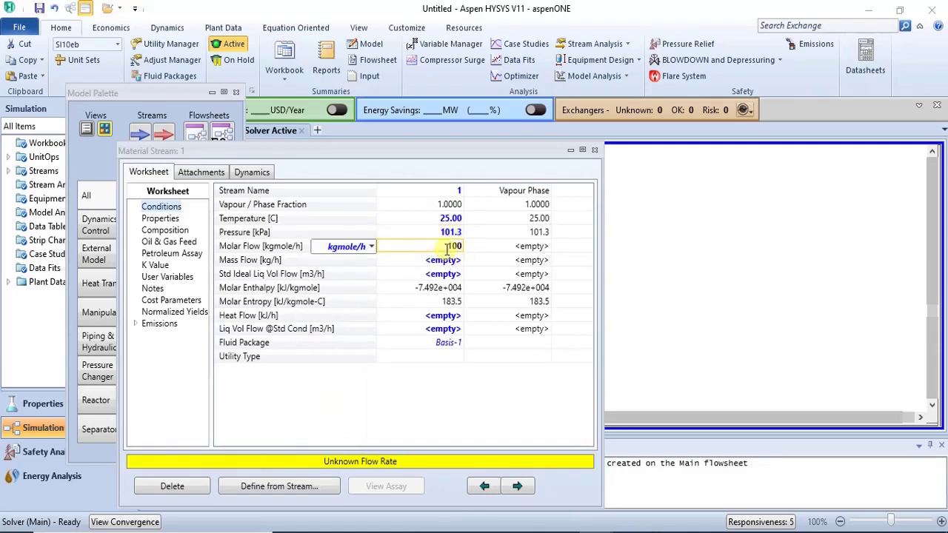
key("Return")
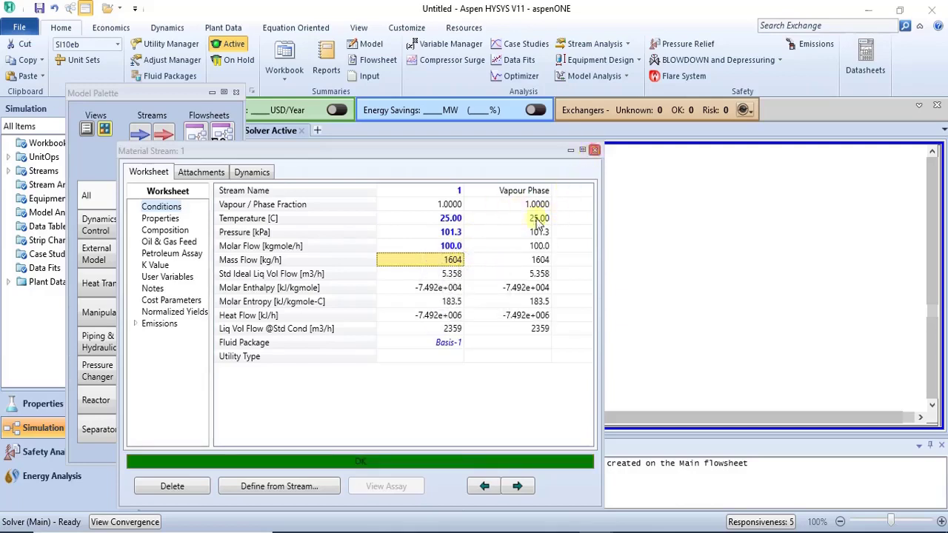
key("Escape")
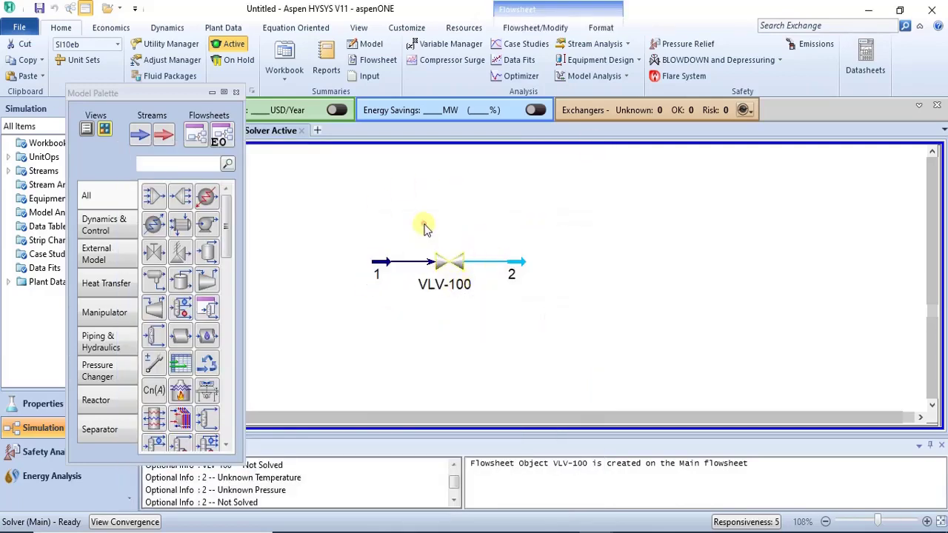
- Set the pressure of outlet stream 2 to 80 kPa and close the stream's properties
mouse_move(445, 280)
mouse_move(380, 510)
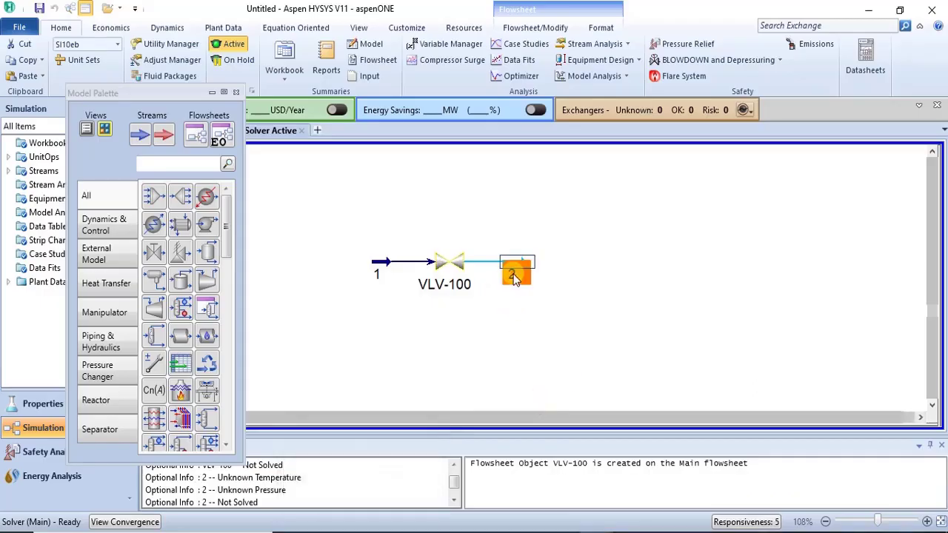
double_click(516, 280)
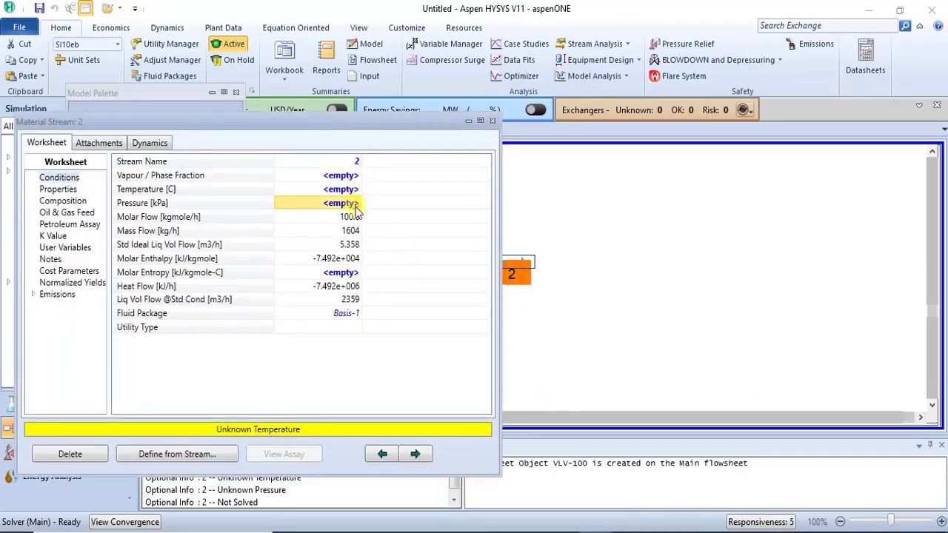
type("8")
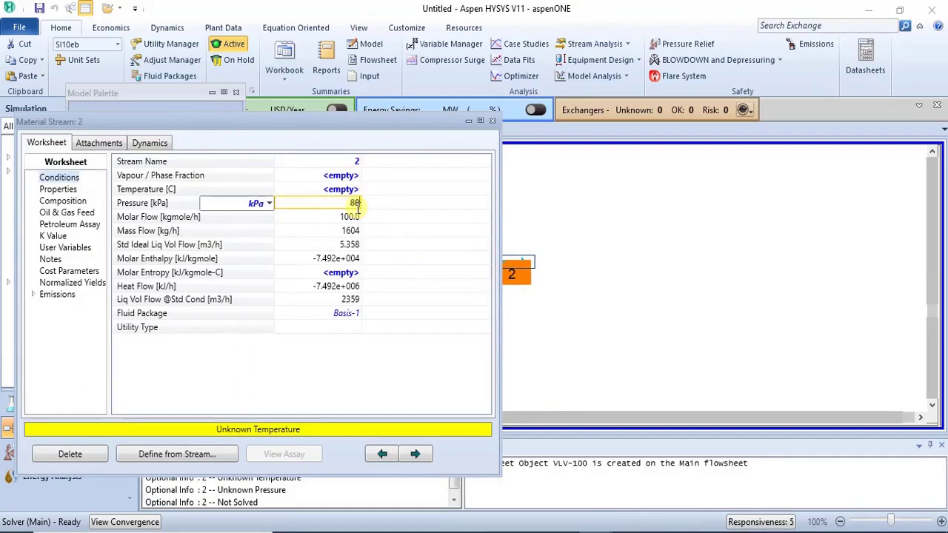
type("0")
key("Return")
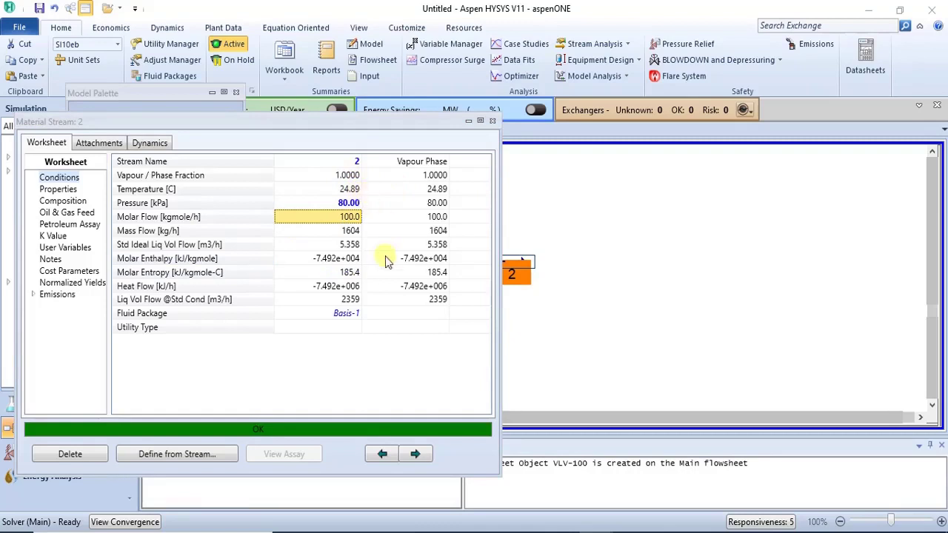
left_click(493, 120)
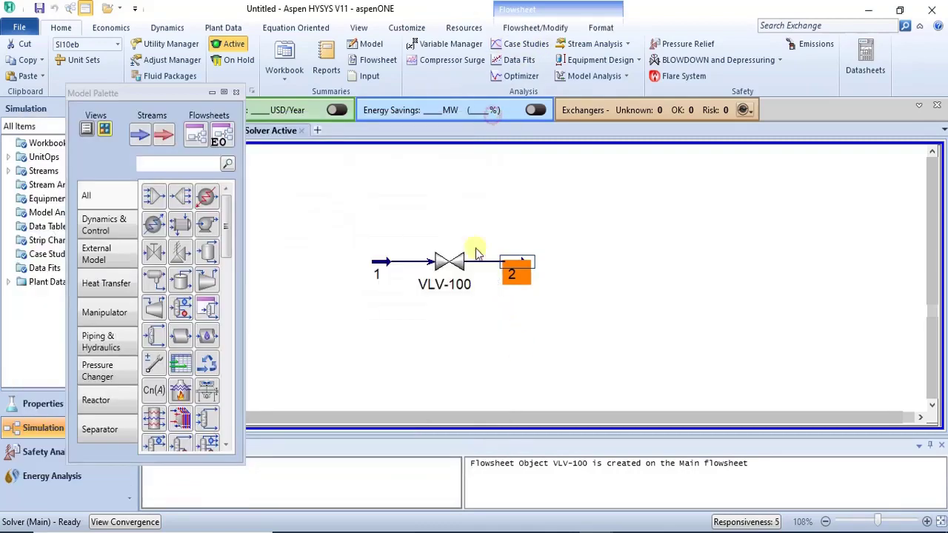
left_click(494, 365)
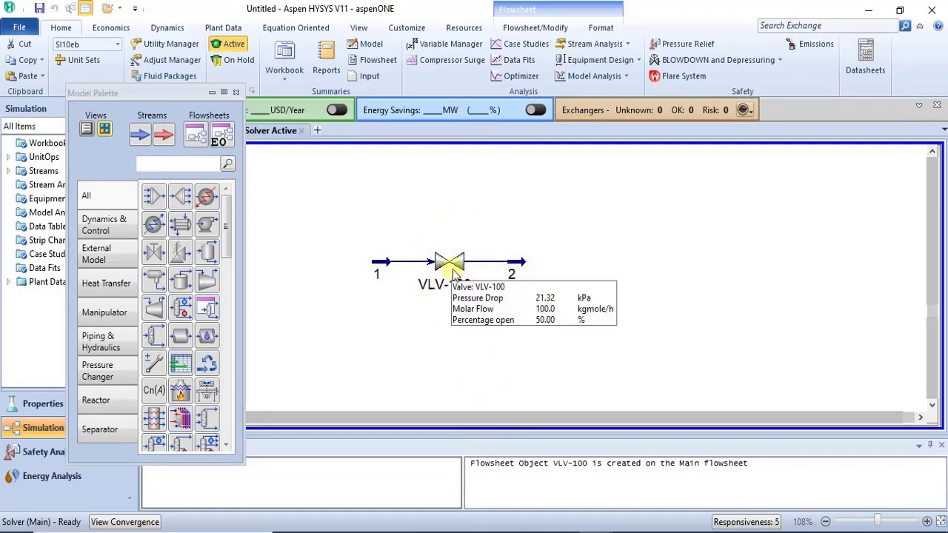
- Clear the specified pressure of outlet stream 2 and close the stream's properties
mouse_move(516, 276)
double_click(519, 275)
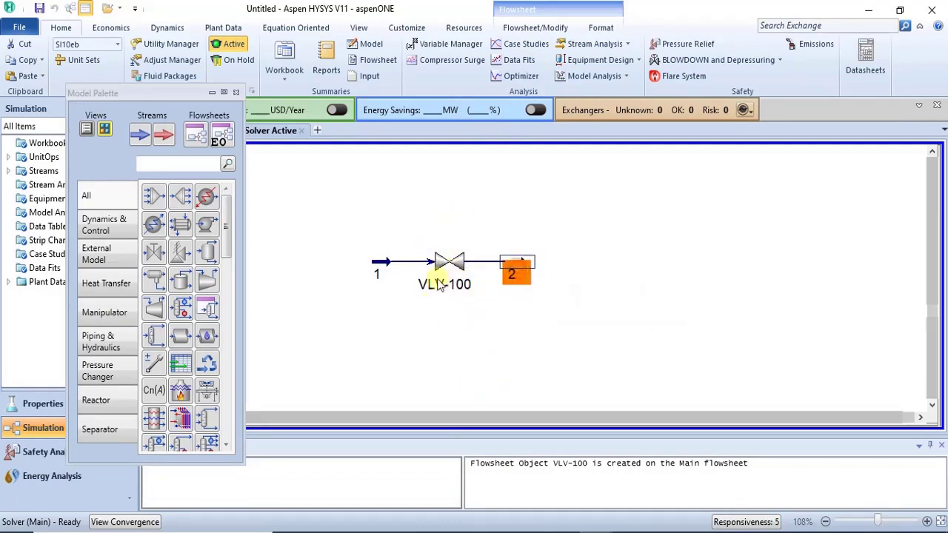
left_click(381, 233)
left_click(385, 234)
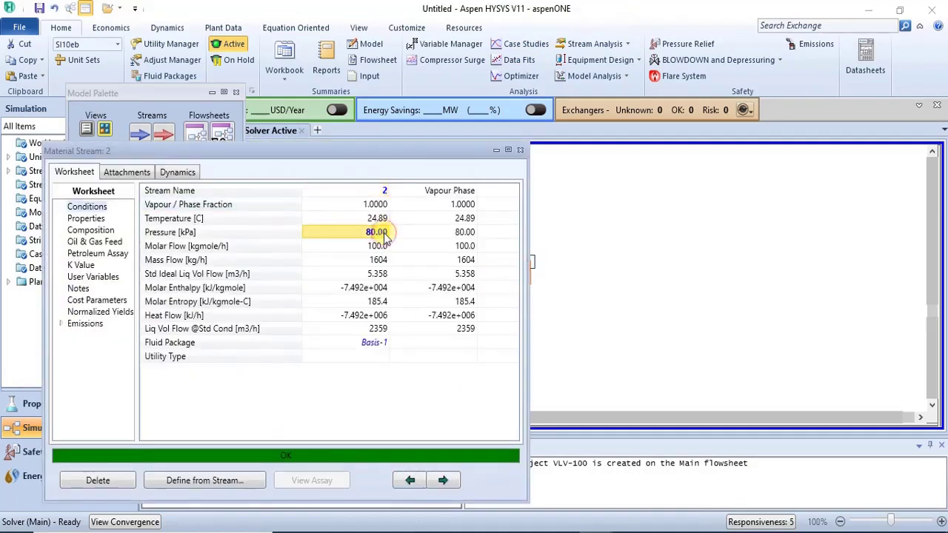
key("Delete")
key("Return")
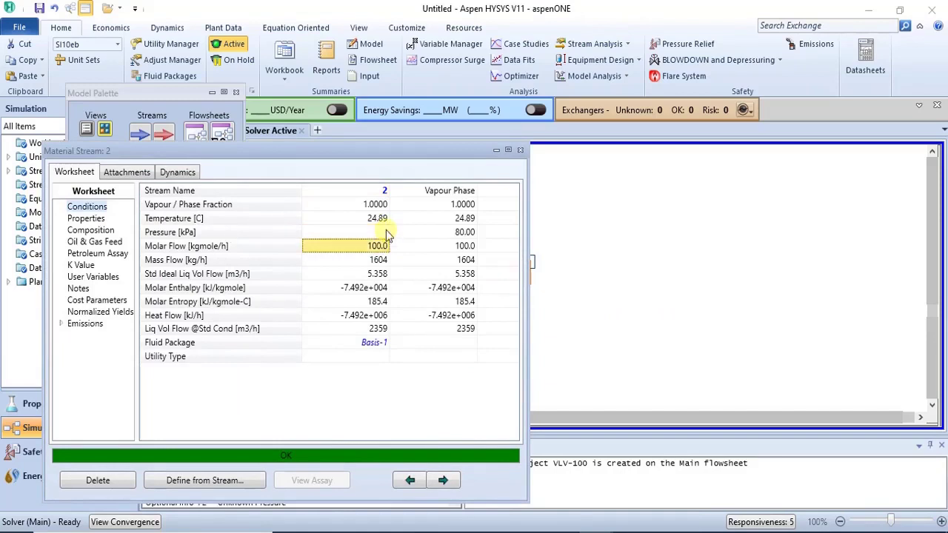
left_click(520, 151)
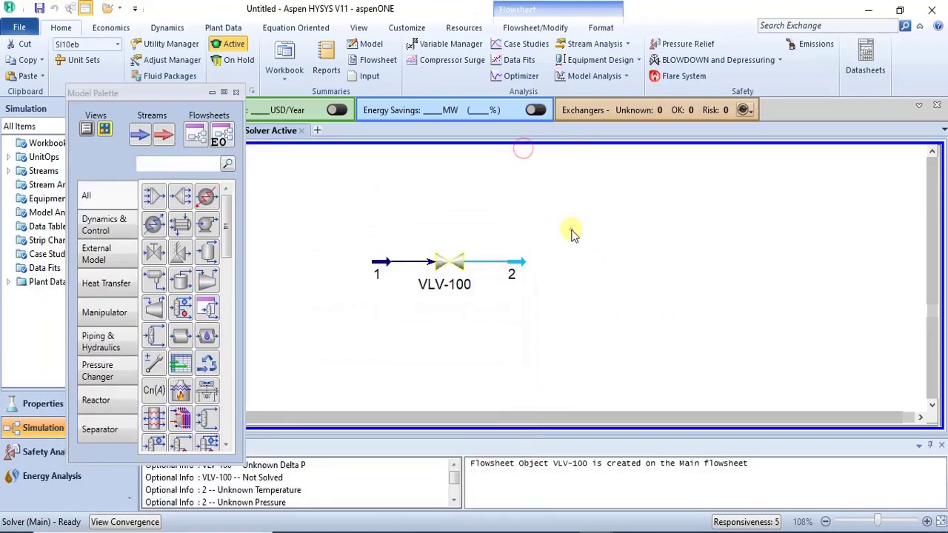
- Set the Delta P parameter of valve VLV-100 to 10 kPa and close the valve's properties
double_click(449, 258)
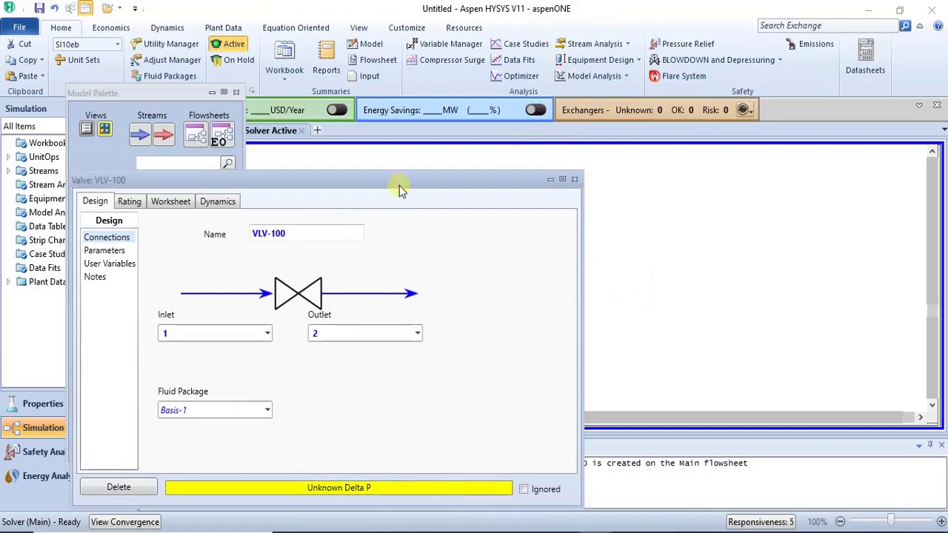
left_click_drag(399, 186, 424, 172)
left_click(137, 239)
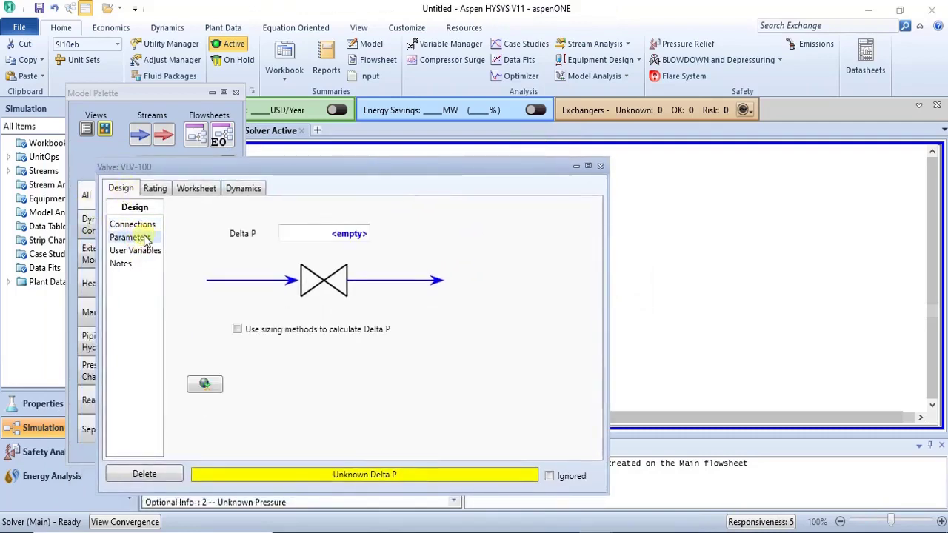
left_click(349, 236)
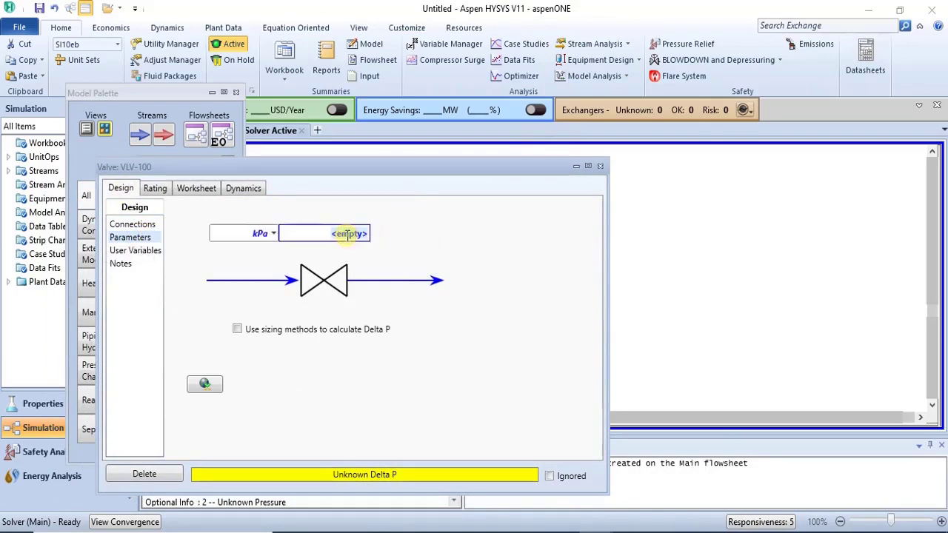
type("1")
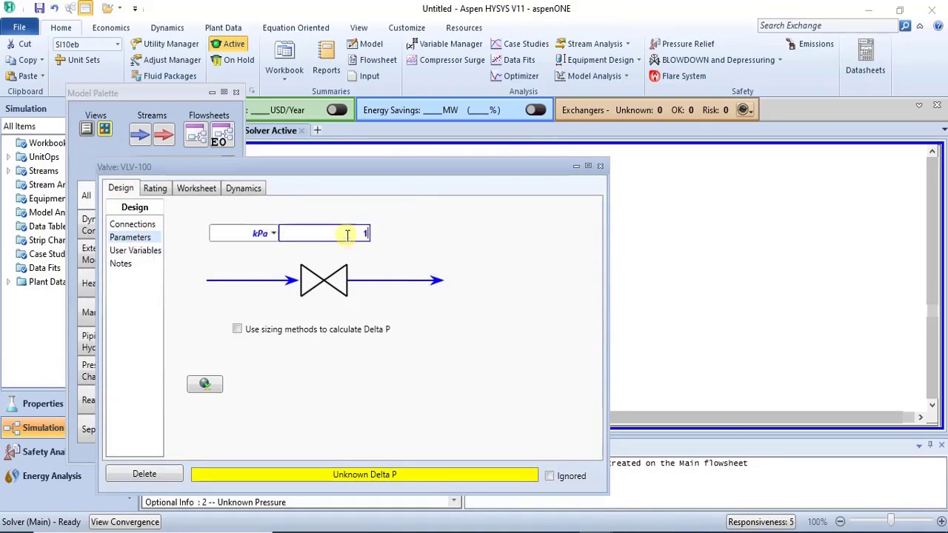
type("0")
key("Return")
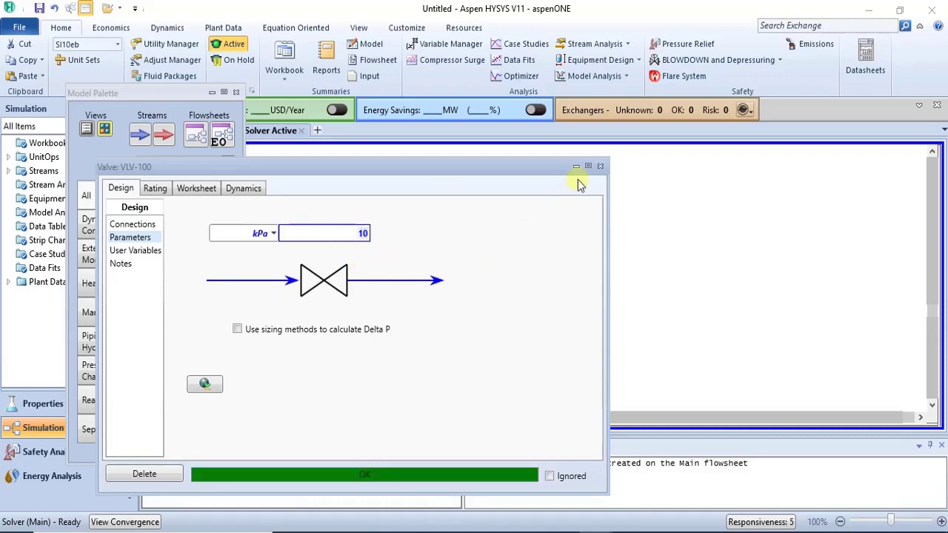
left_click(600, 167)
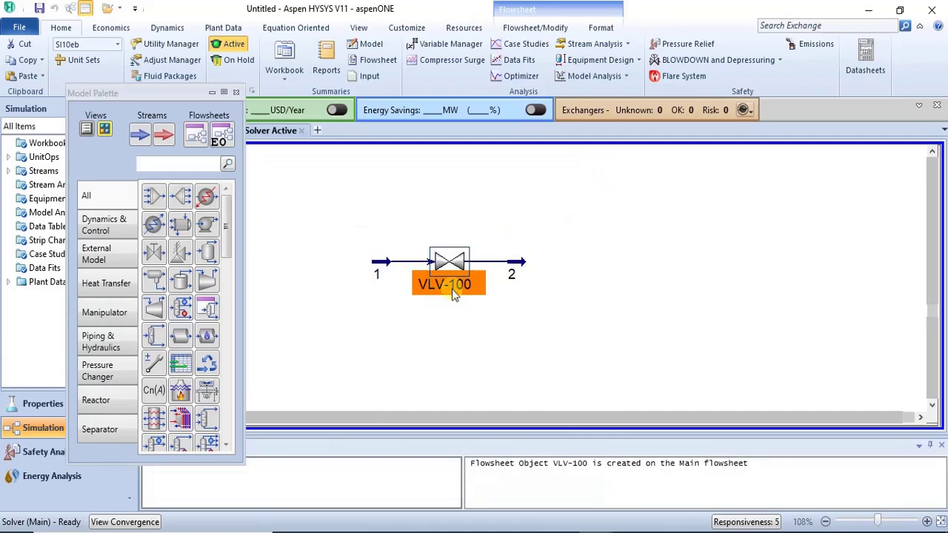
- Change the flowsheet icon of VLV-100 to the valve symbol with the T-shaped handle
mouse_move(512, 275)
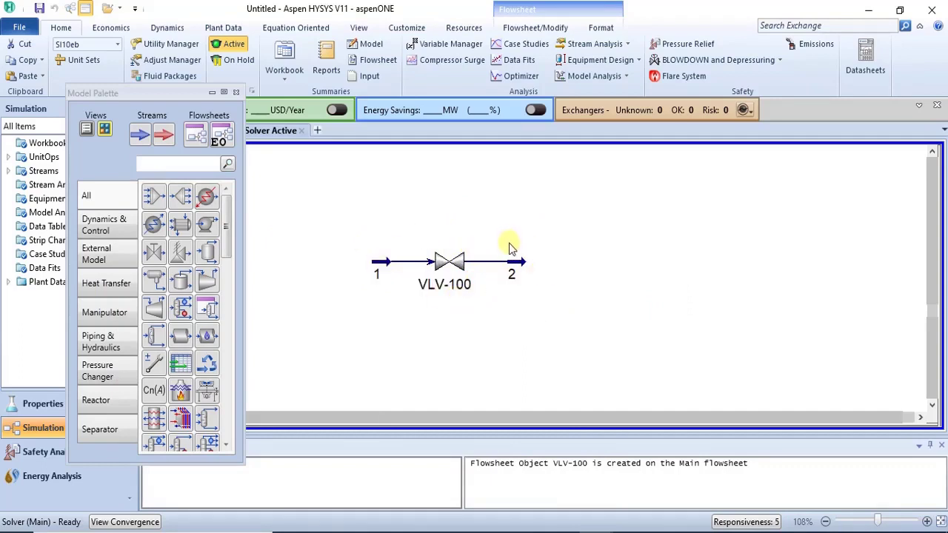
left_click(451, 262)
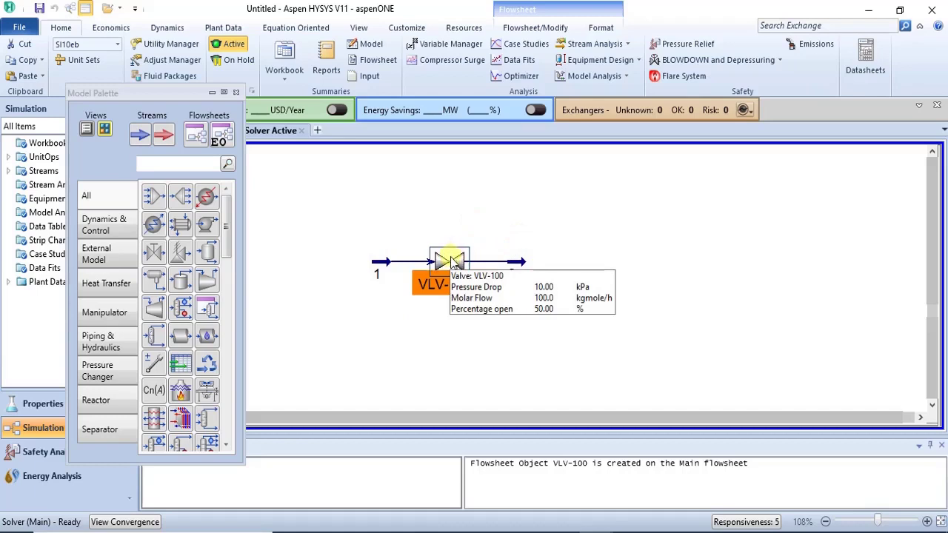
right_click(546, 246)
left_click(546, 244)
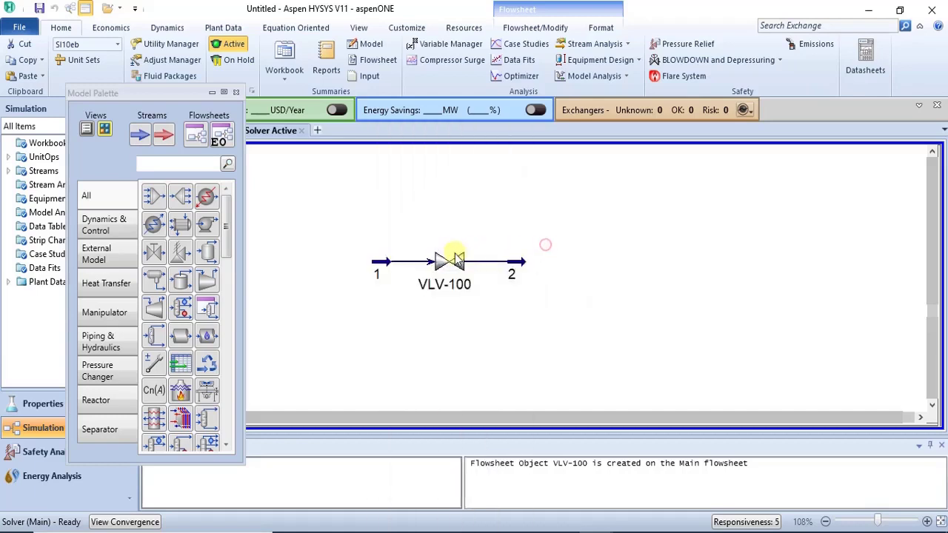
left_click(457, 266)
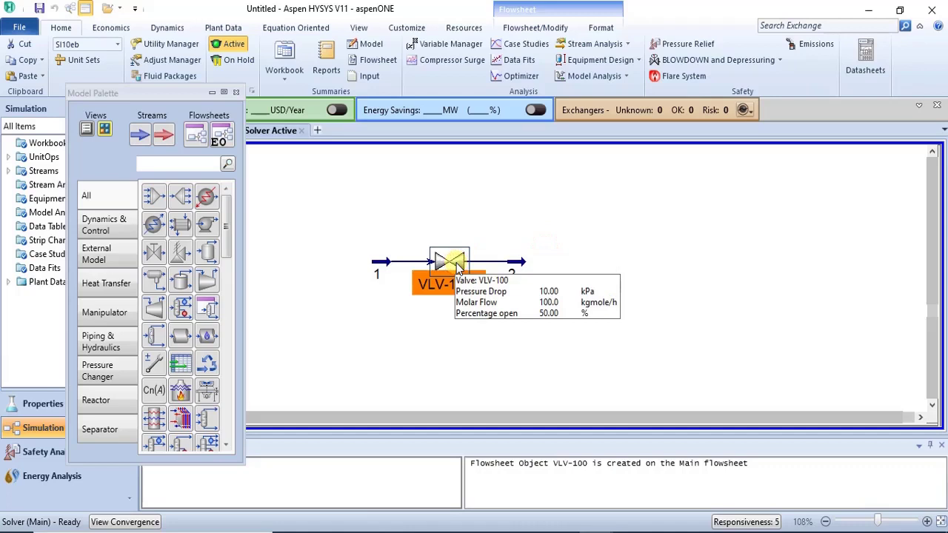
right_click(458, 266)
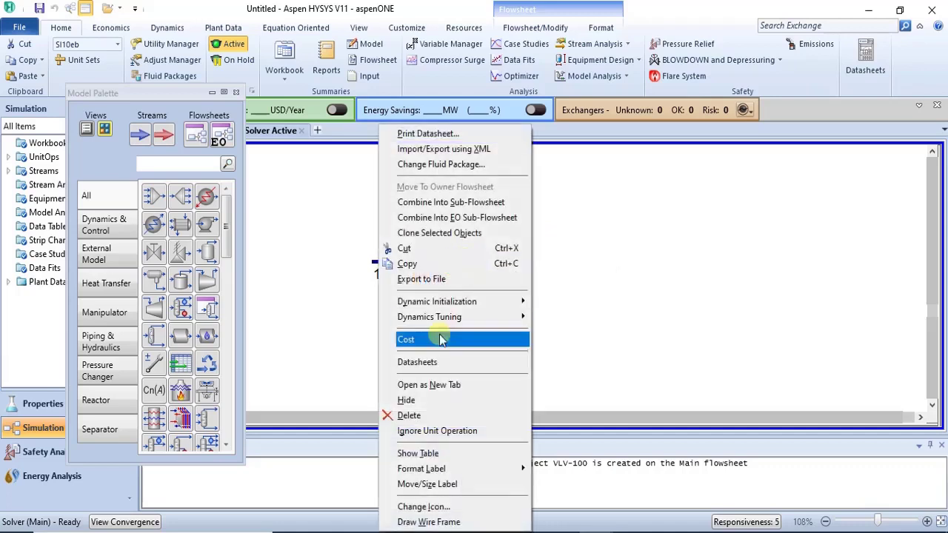
left_click(480, 508)
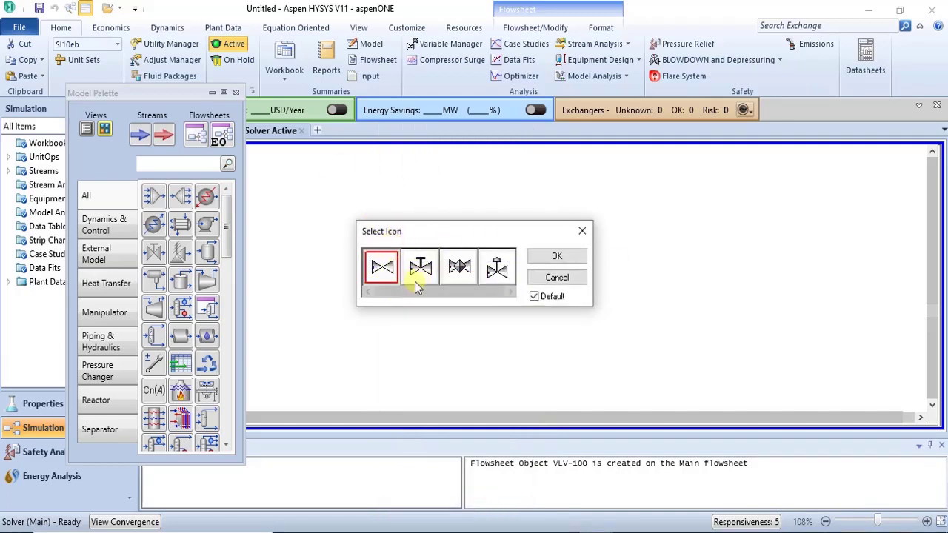
left_click(510, 294)
left_click(509, 293)
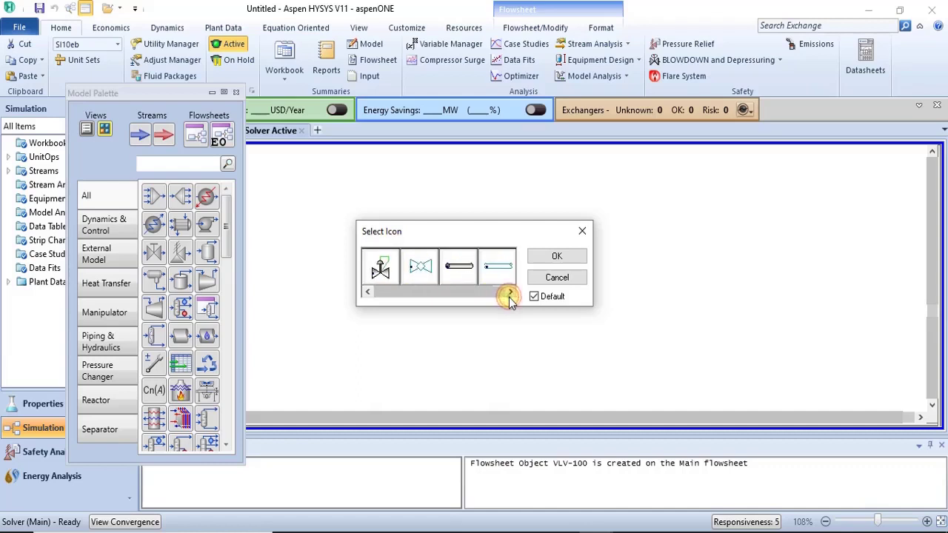
left_click(368, 292)
left_click(369, 292)
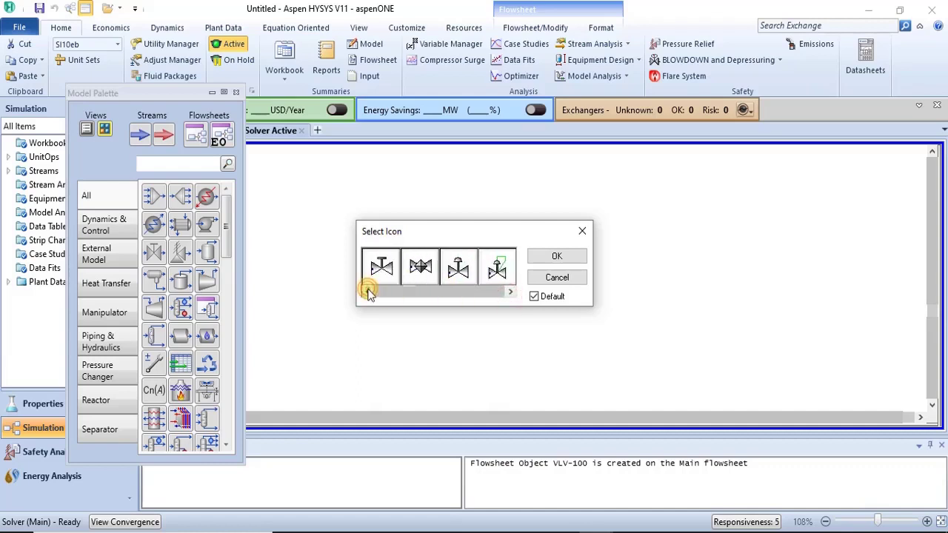
left_click(369, 292)
left_click(387, 268)
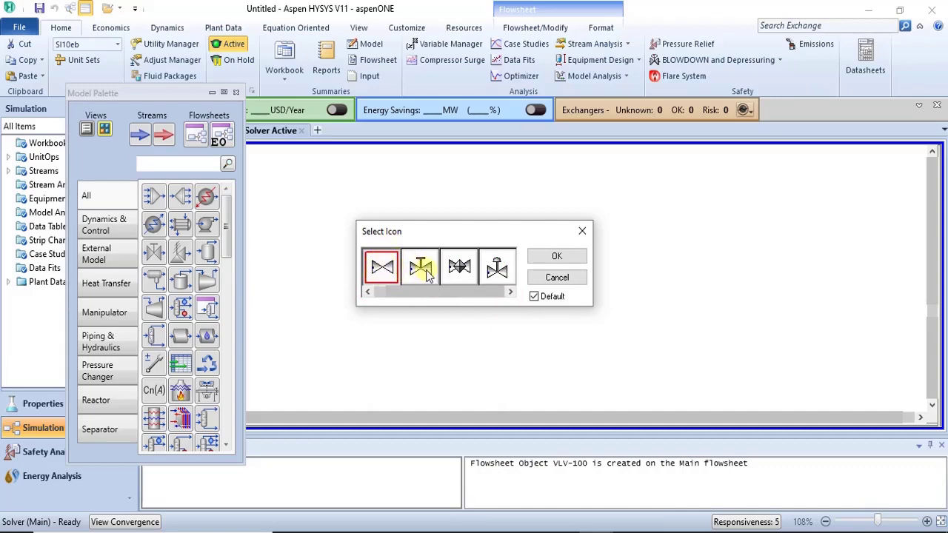
left_click(510, 293)
left_click(511, 293)
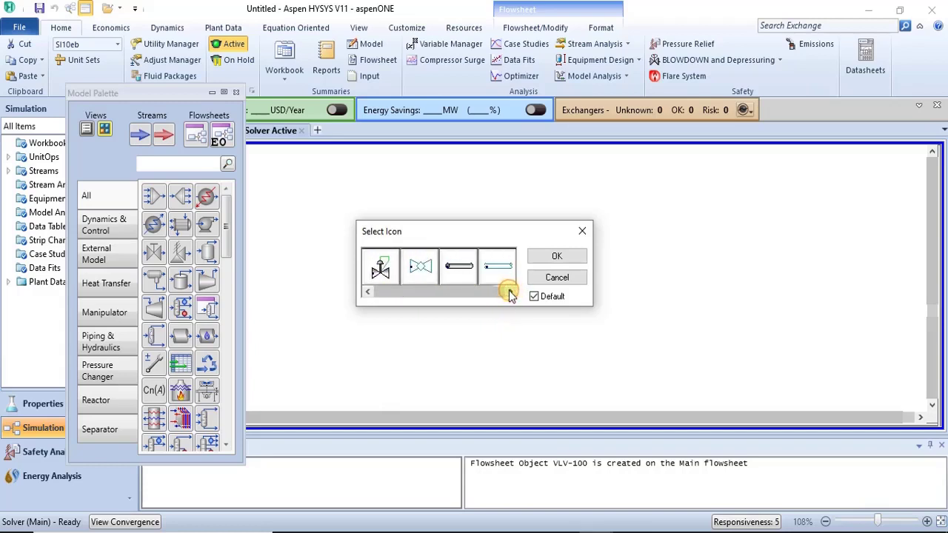
left_click(369, 291)
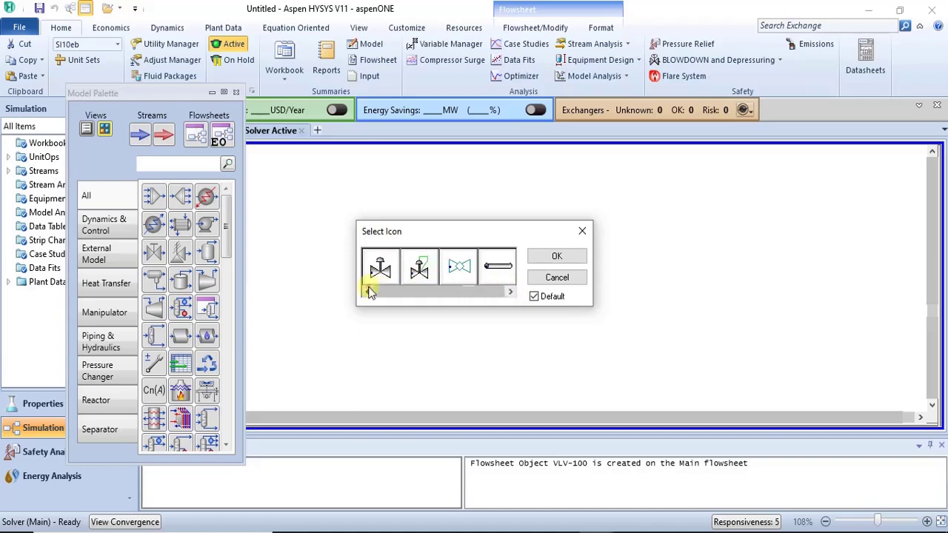
left_click(368, 290)
left_click(369, 290)
left_click(420, 267)
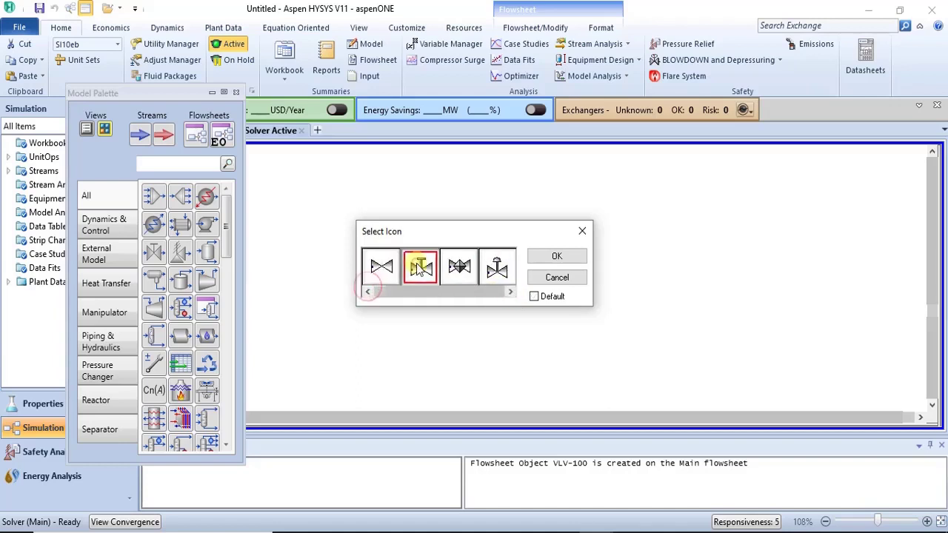
left_click(559, 256)
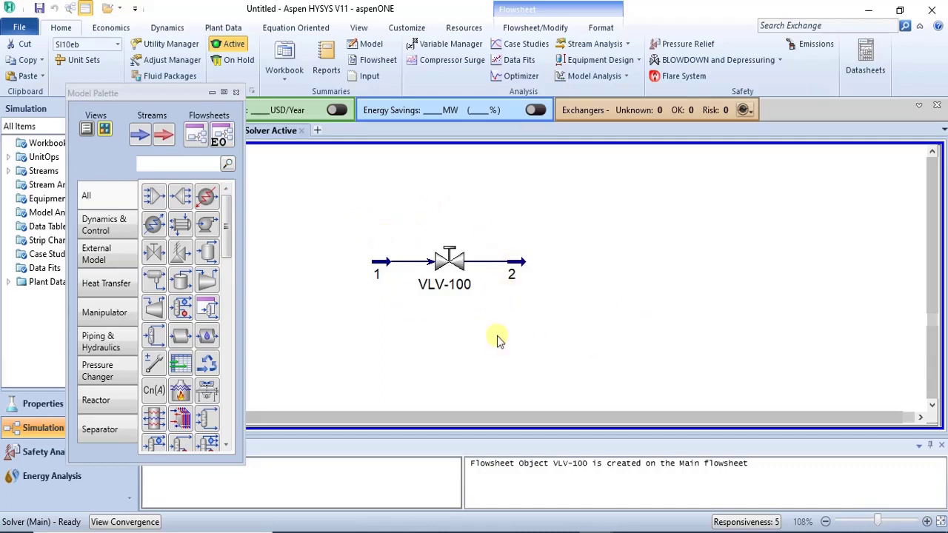
- Switch to VALVES.pdf in the browser and read the Control Valve Sizing Procedure on page 9
key("alt+Tab")
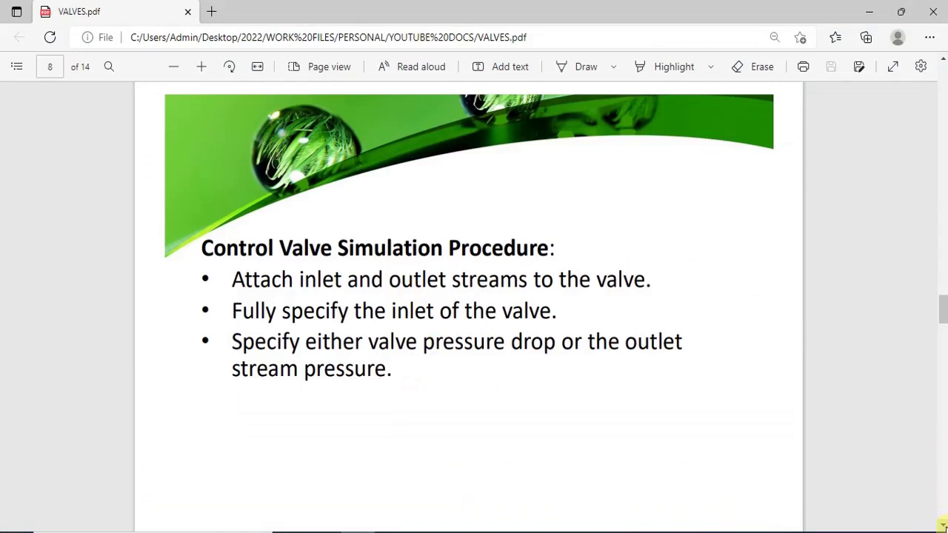
scroll(943, 524, "down", 4)
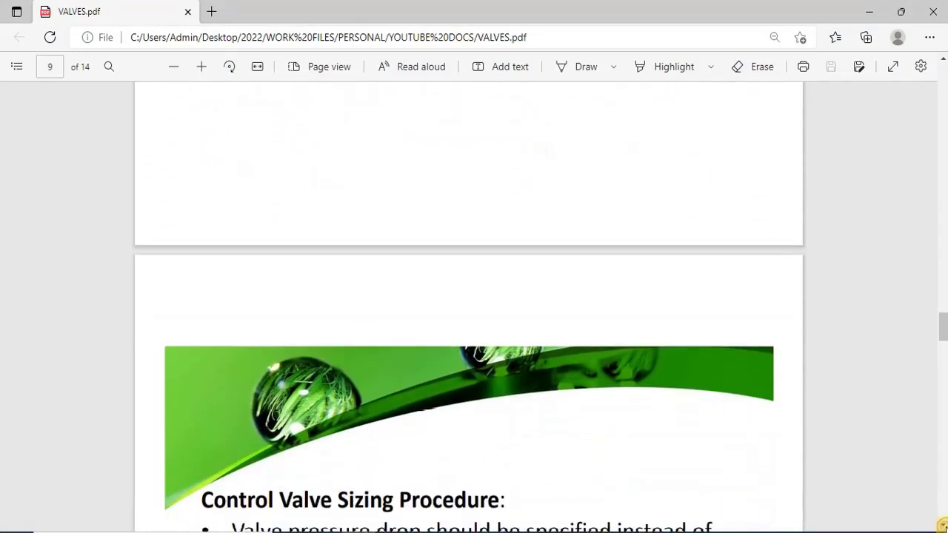
scroll(942, 525, "down", 4)
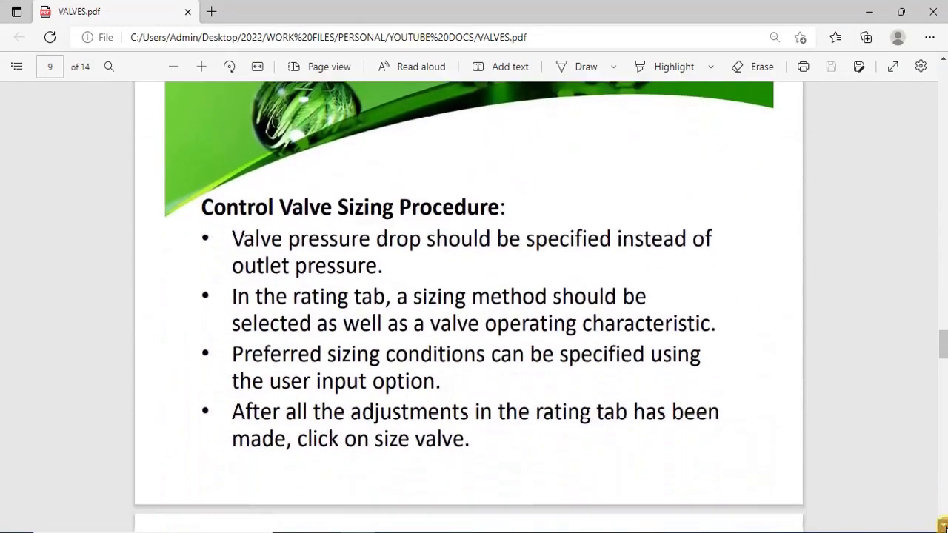
scroll(942, 524, "down", 1)
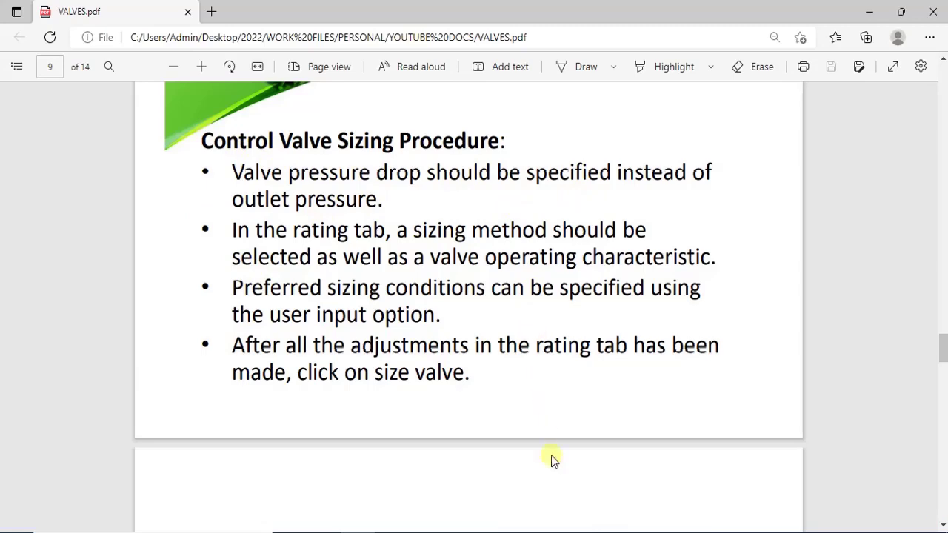
- Switch to Aspen HYSYS, check the Delta P in the design parameters of valve VLV-100, and close the valve's properties
mouse_move(597, 527)
left_click(592, 499)
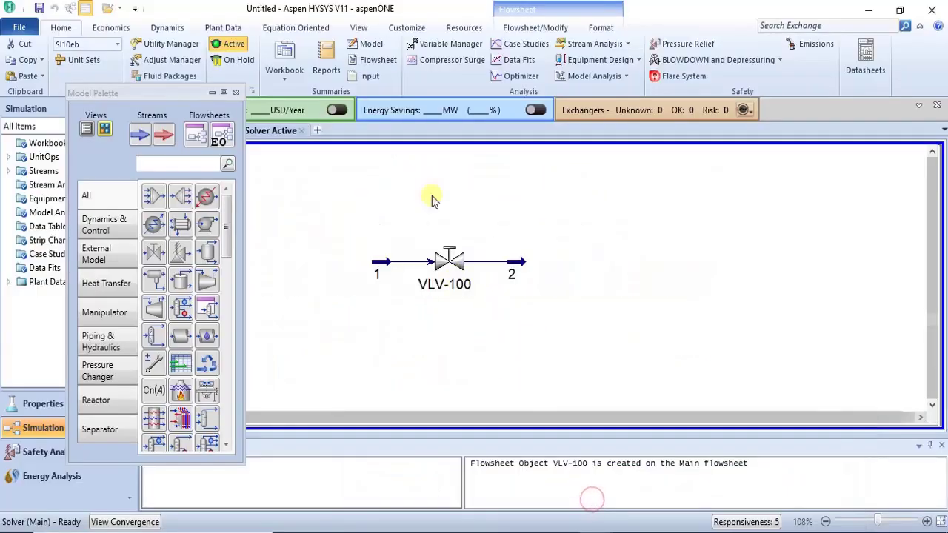
double_click(452, 261)
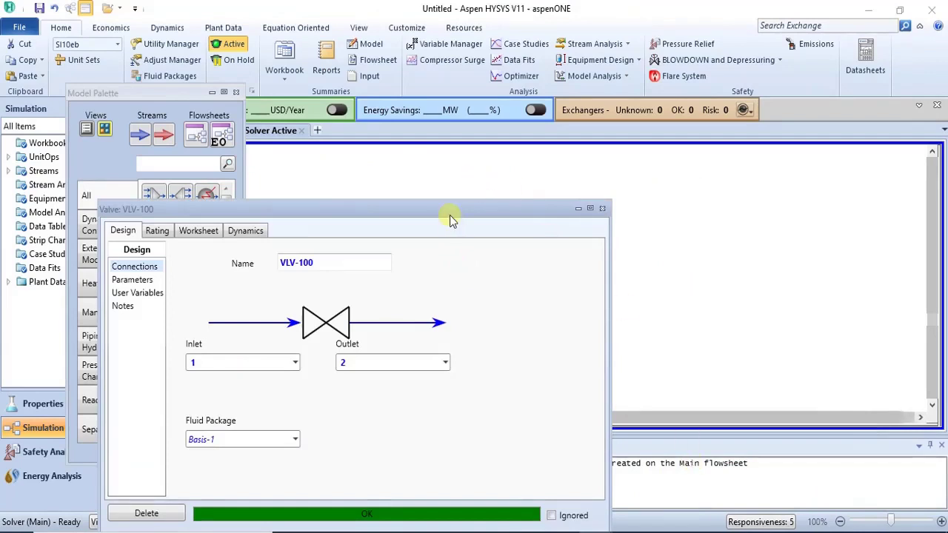
left_click_drag(450, 211, 504, 160)
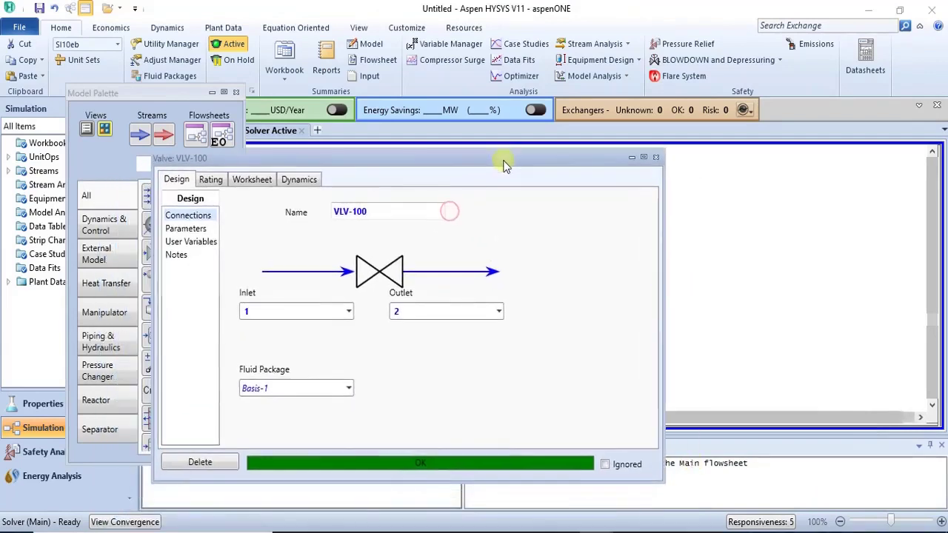
left_click(202, 230)
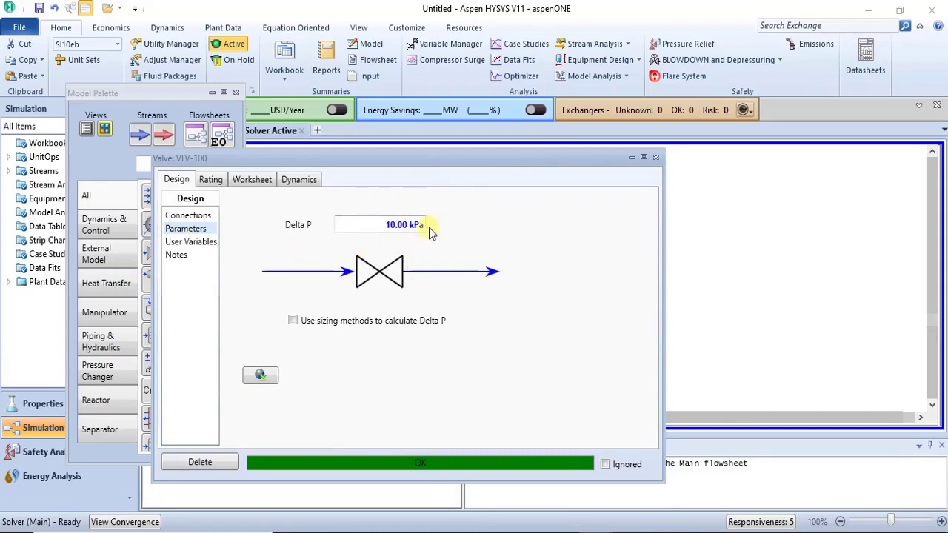
left_click(656, 158)
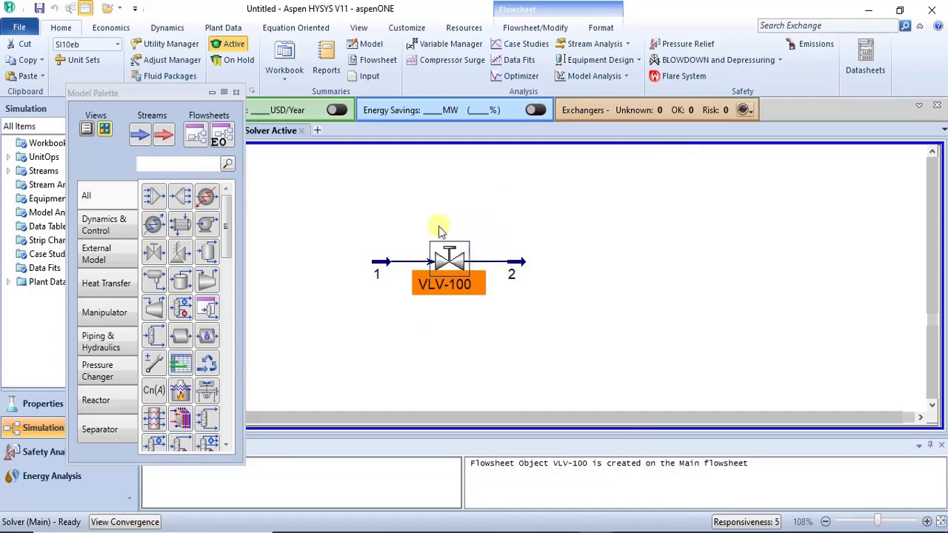
- Return to the NoName_2.hsc case and reopen VLV-100 at its design parameters to review the pressure drop specification
left_click(478, 249)
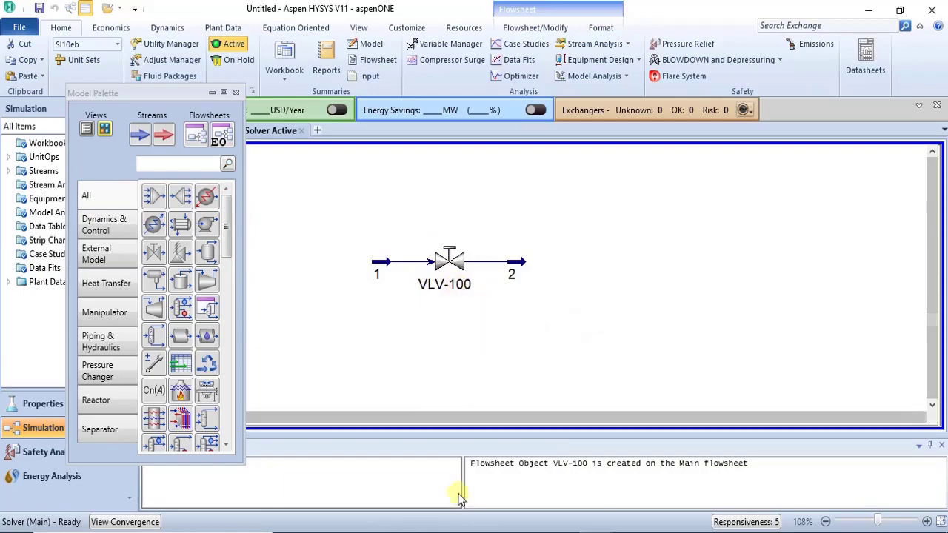
left_click(392, 532)
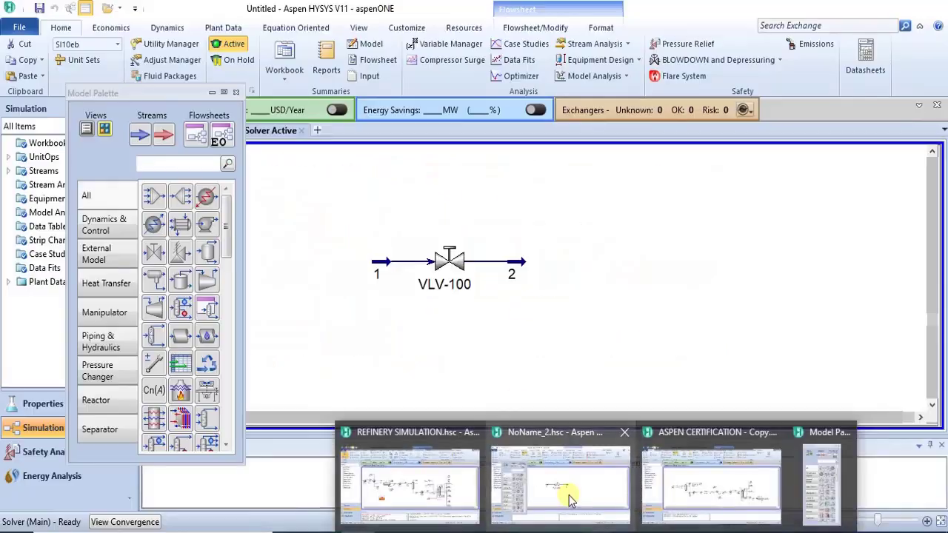
left_click(568, 492)
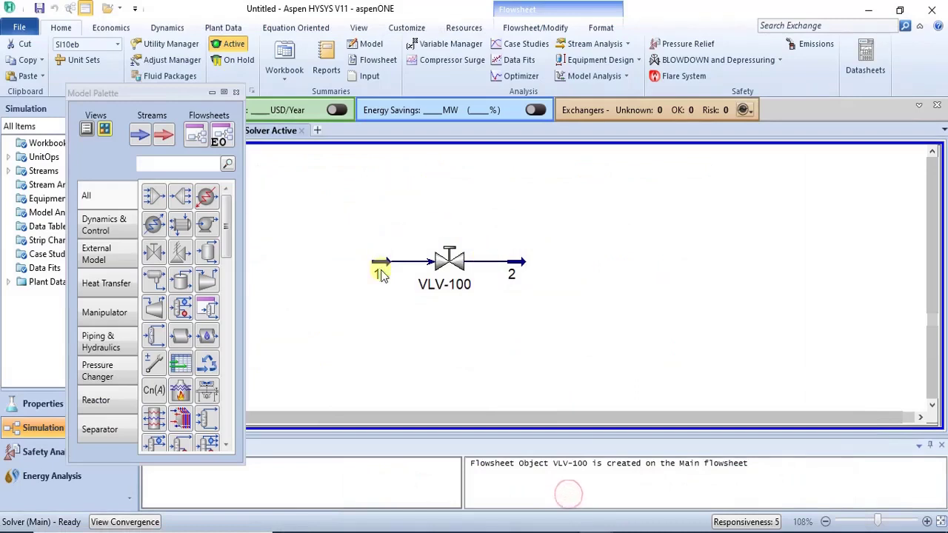
double_click(449, 260)
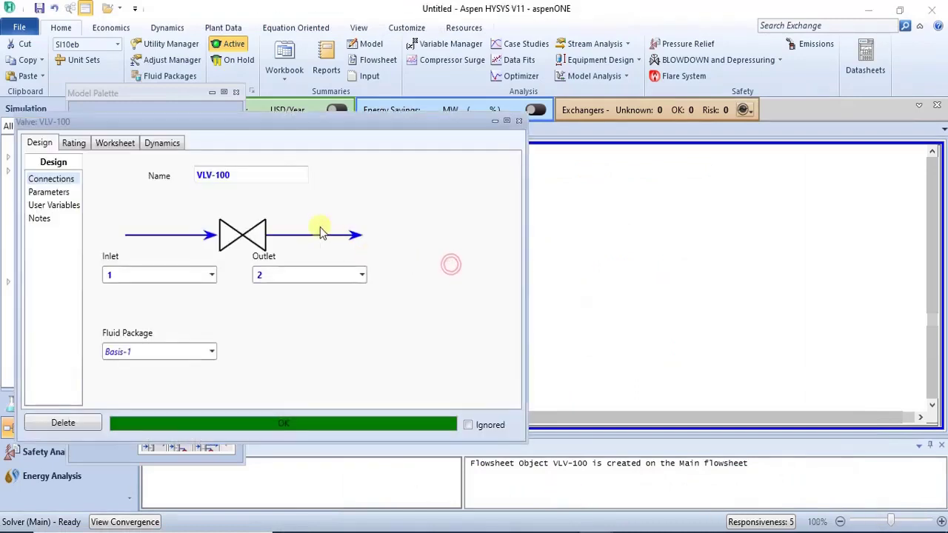
left_click(49, 192)
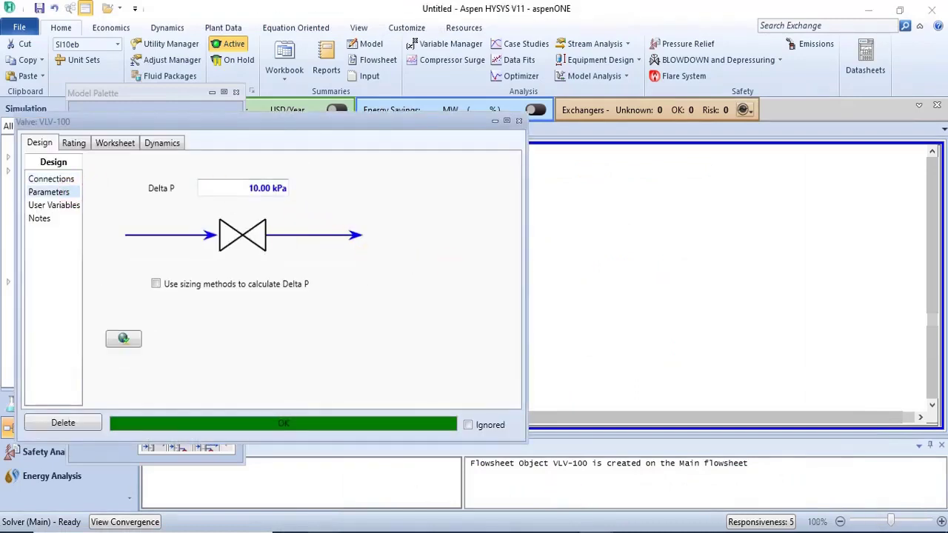
- Consult the sizing procedure in VALVES.pdf, examine the rating sizing options of VLV-100 in Aspen HYSYS, and close the valve's properties
left_click(356, 511)
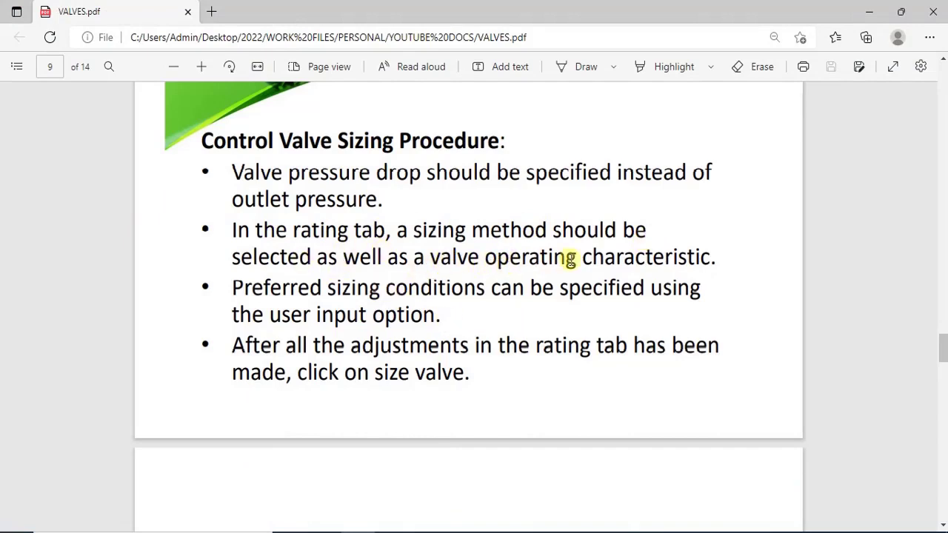
left_click(596, 530)
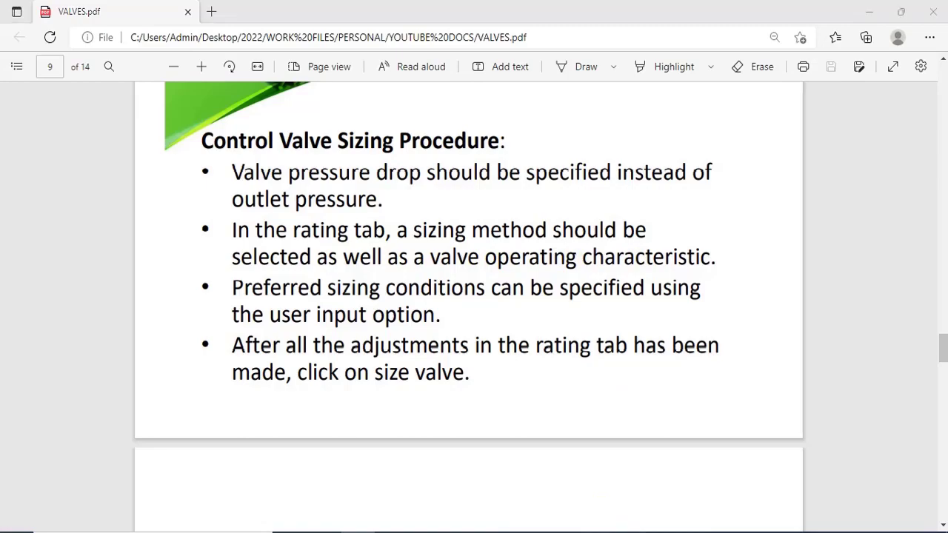
left_click(437, 485)
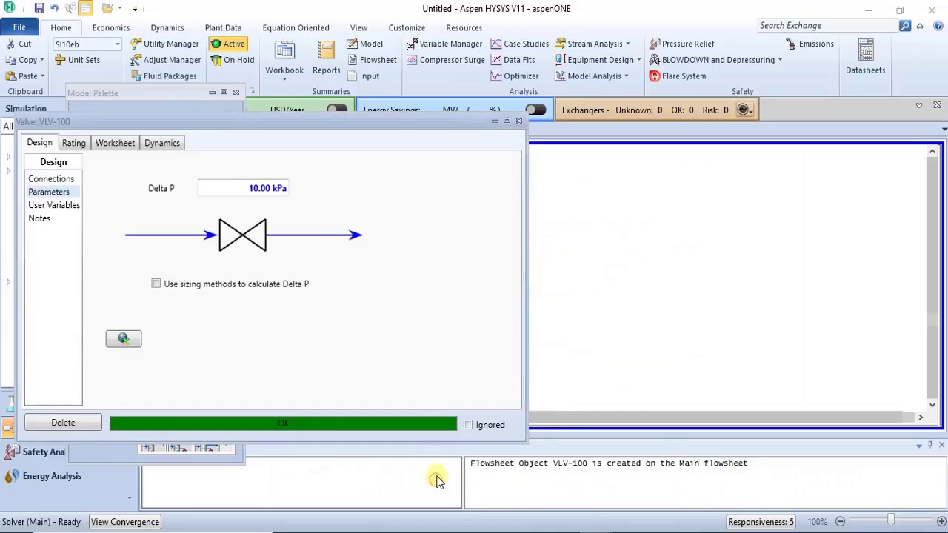
left_click(77, 143)
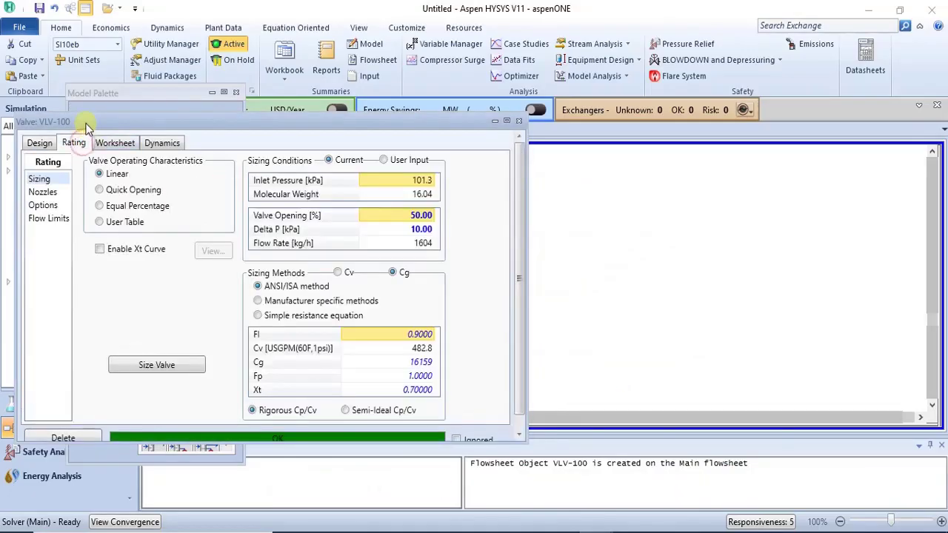
left_click_drag(87, 122, 335, 167)
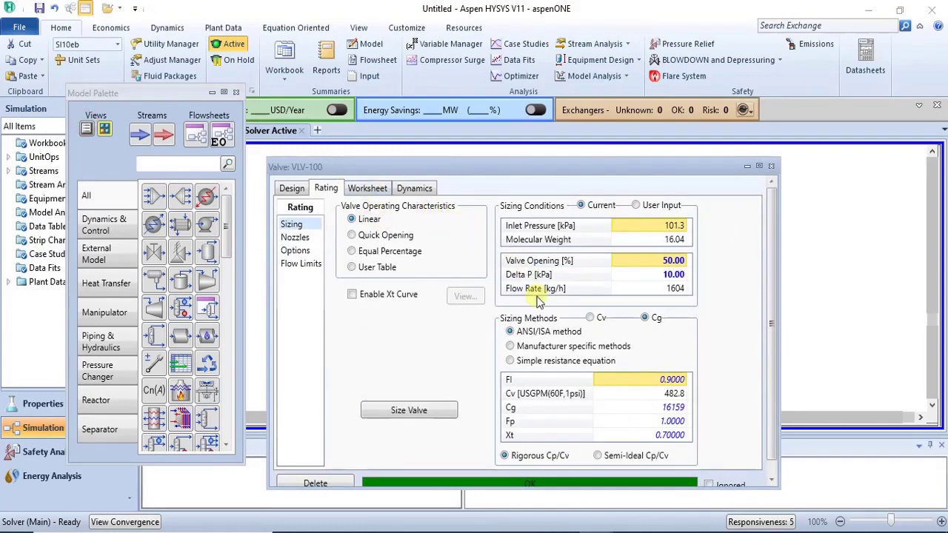
mouse_move(334, 480)
left_click(772, 166)
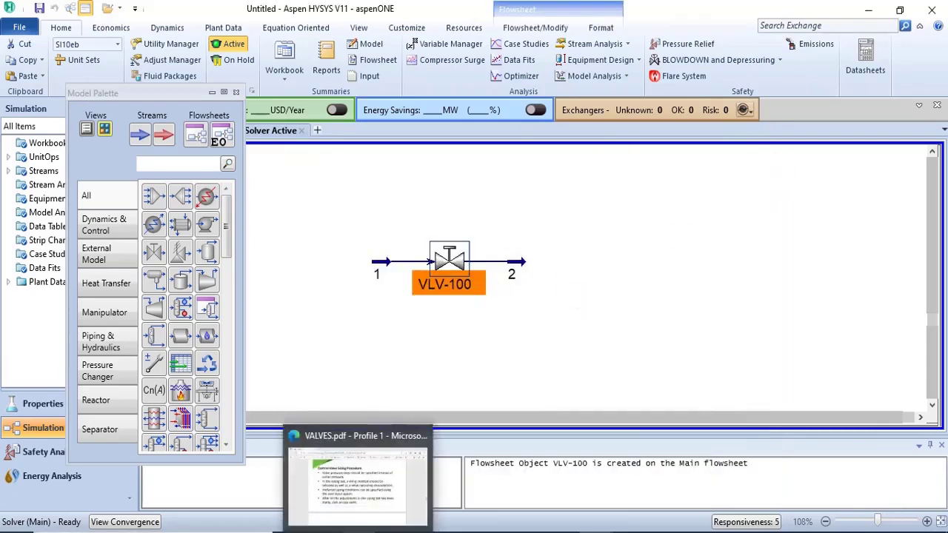
- Reread the user input item of the sizing procedure in VALVES.pdf and reopen the rating sizing page of VLV-100 in Aspen HYSYS
left_click(352, 503)
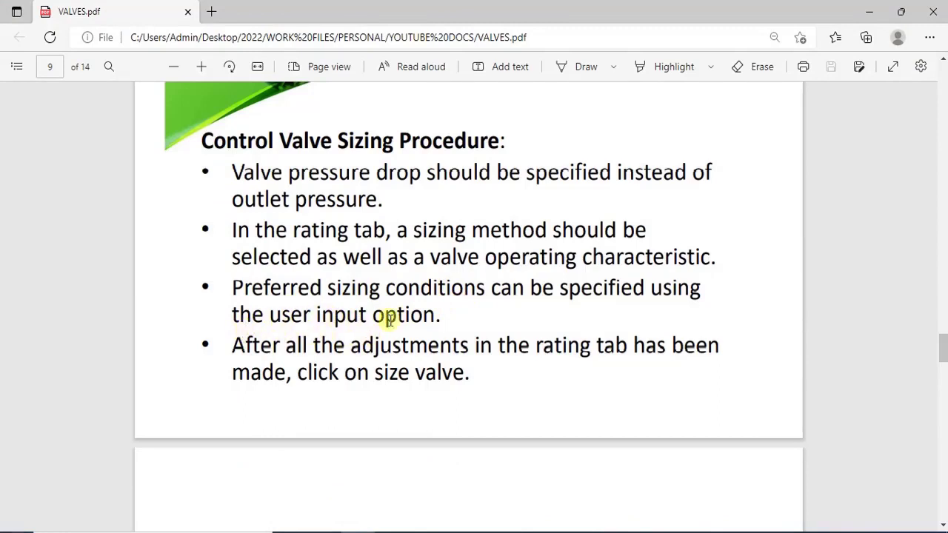
mouse_move(578, 532)
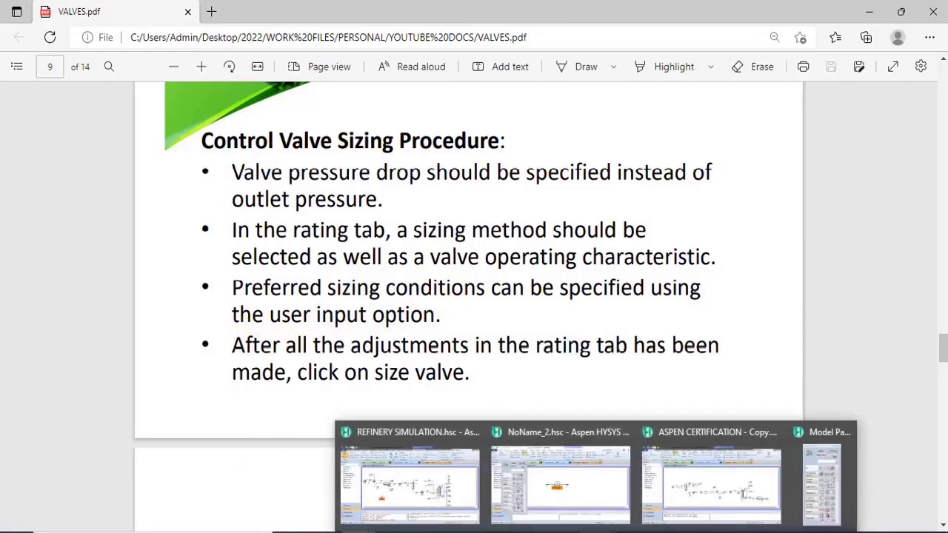
left_click(554, 506)
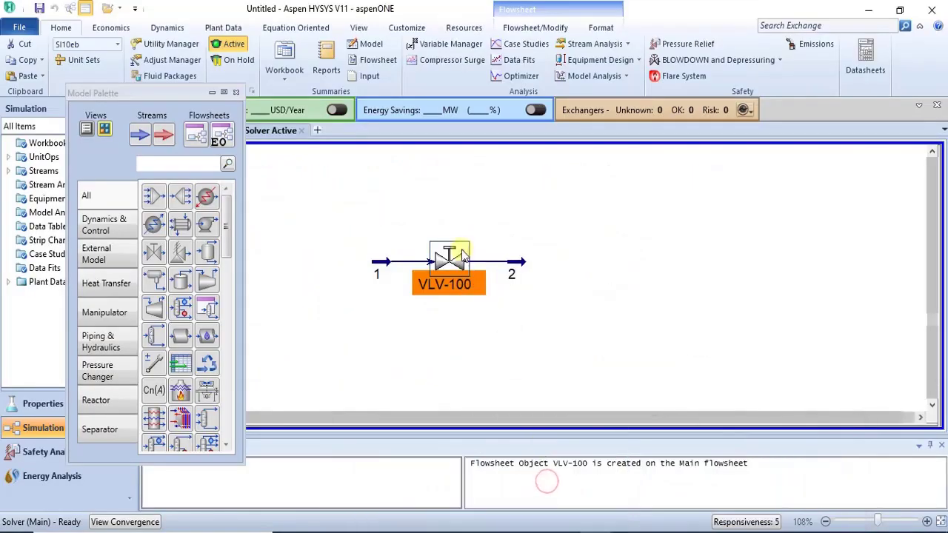
double_click(461, 250)
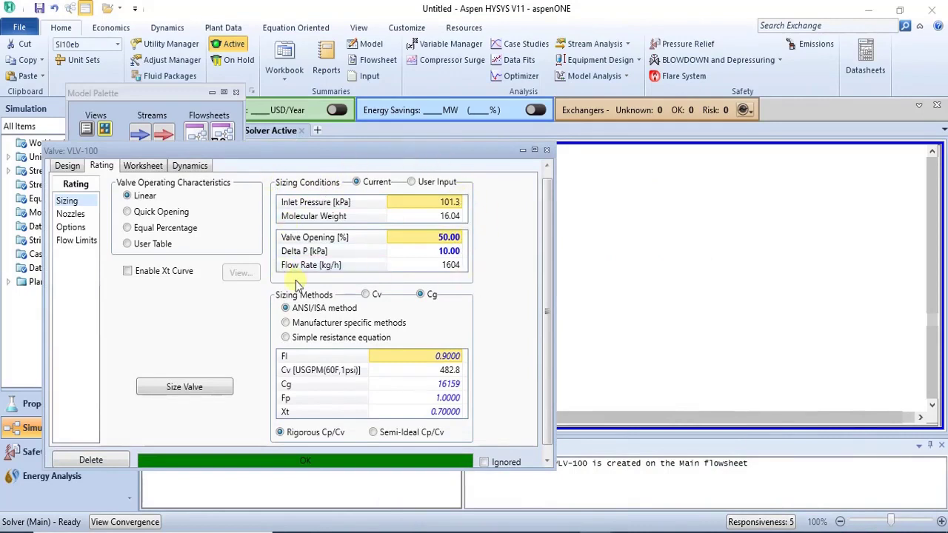
- Try the User Input sizing conditions with the sizing valve opening of VLV-100 opened for editing, and restore the Current conditions
left_click(412, 183)
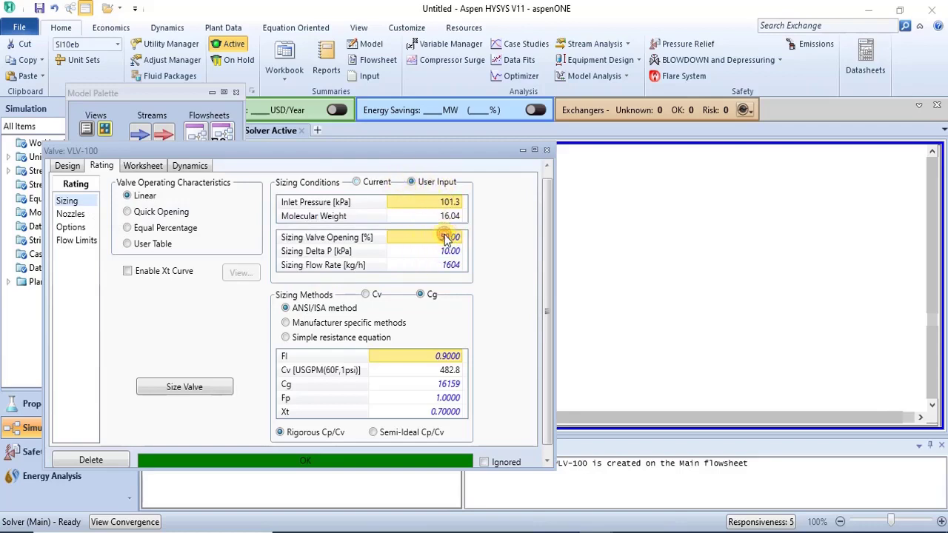
type("7")
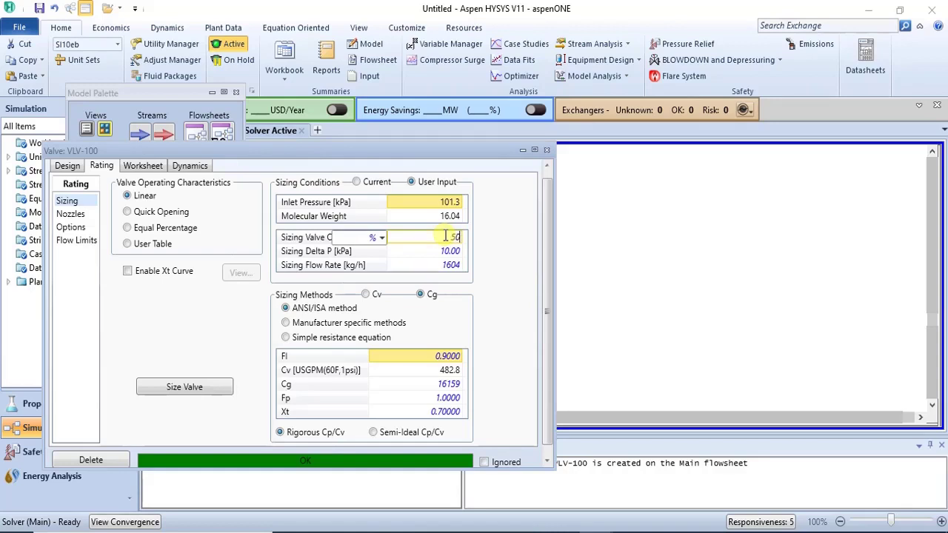
left_click(486, 227)
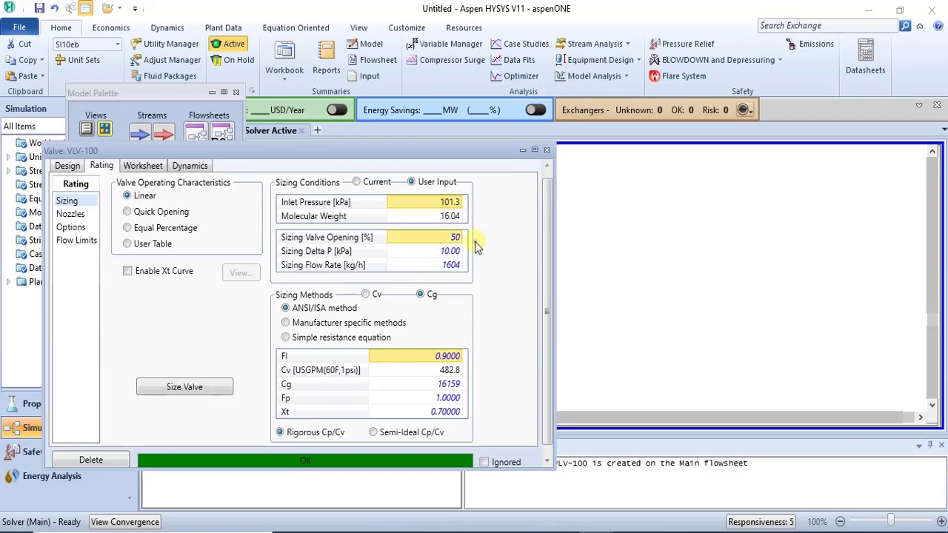
left_click(463, 252)
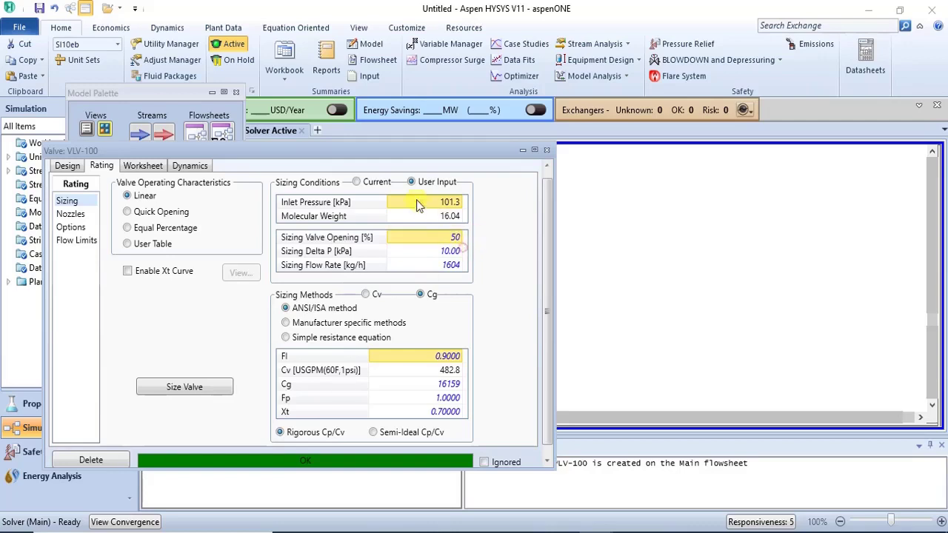
left_click(358, 184)
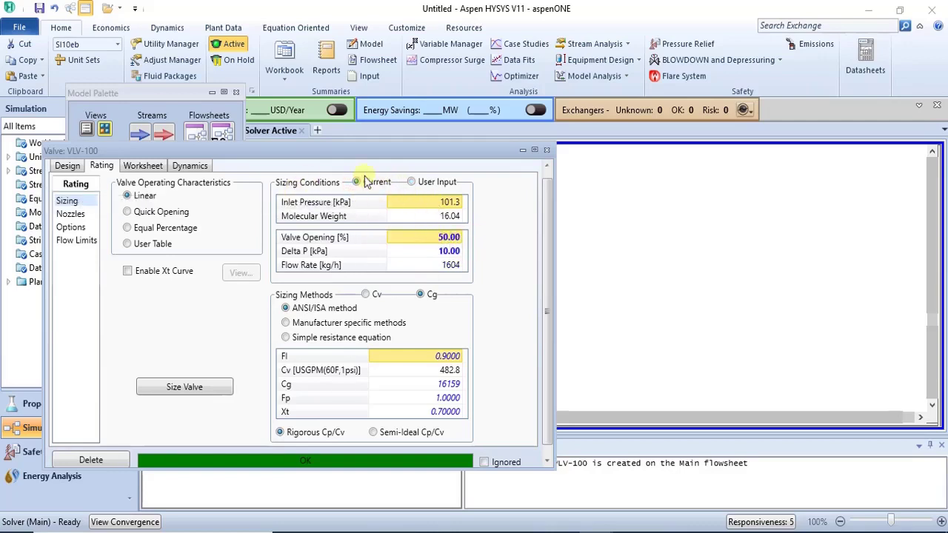
- Set the sizing conditions of VLV-100 to User Input and compare them with the Delta P in the design parameters
left_click(416, 182)
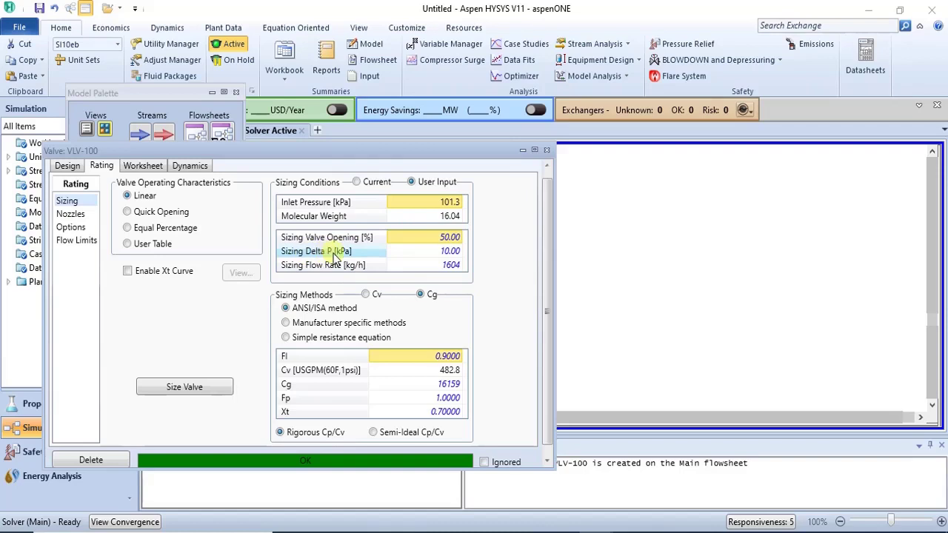
left_click(65, 166)
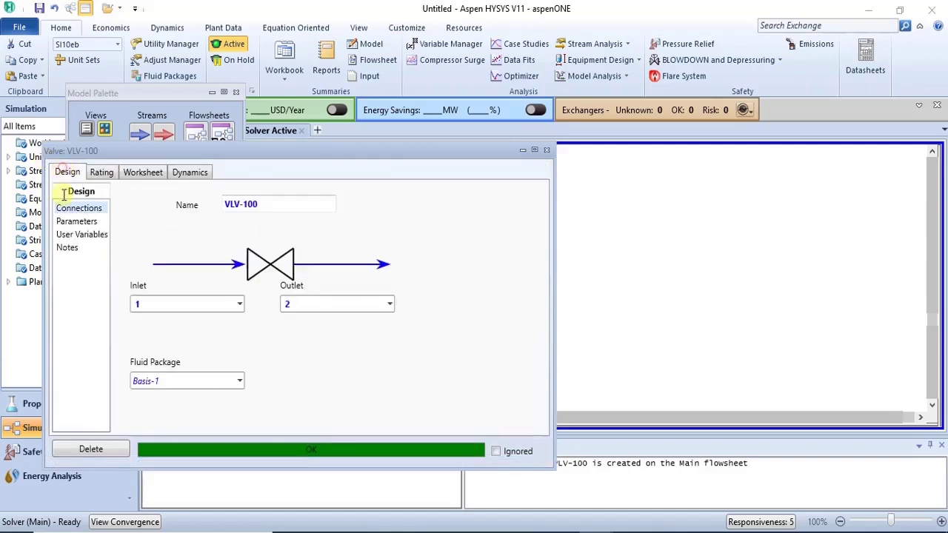
left_click(68, 221)
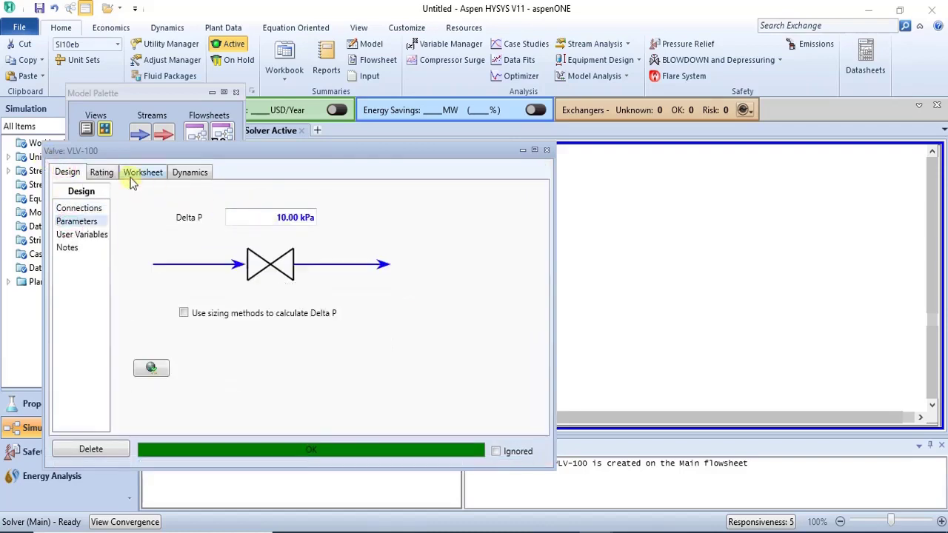
left_click(101, 172)
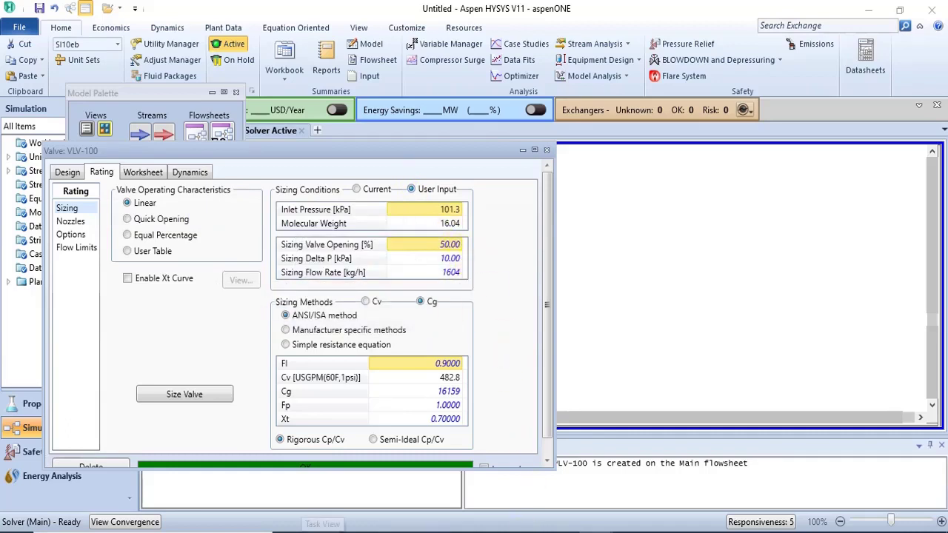
- Read page 10 of VALVES.pdf on using sizing methods to calculate the pressure drop and check the design parameters of VLV-100 in Aspen HYSYS
left_click(324, 528)
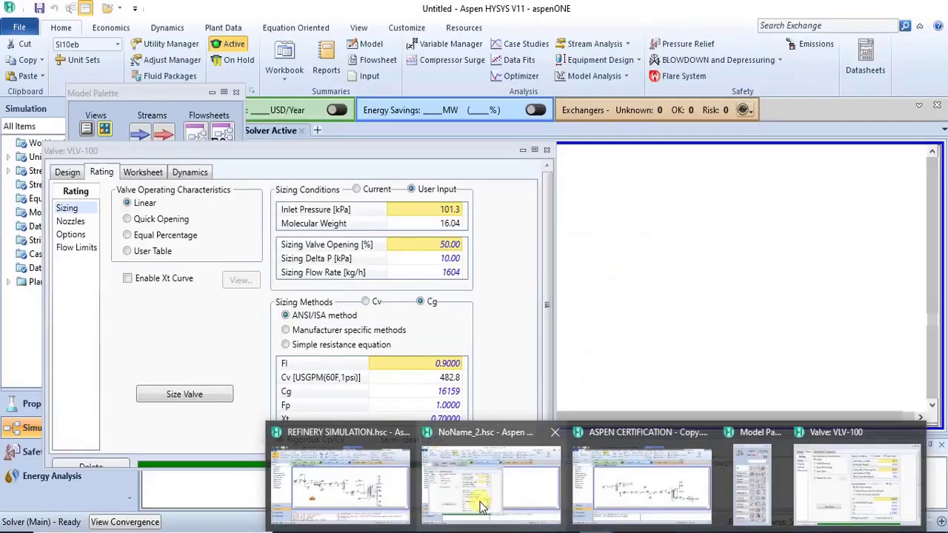
left_click(482, 505)
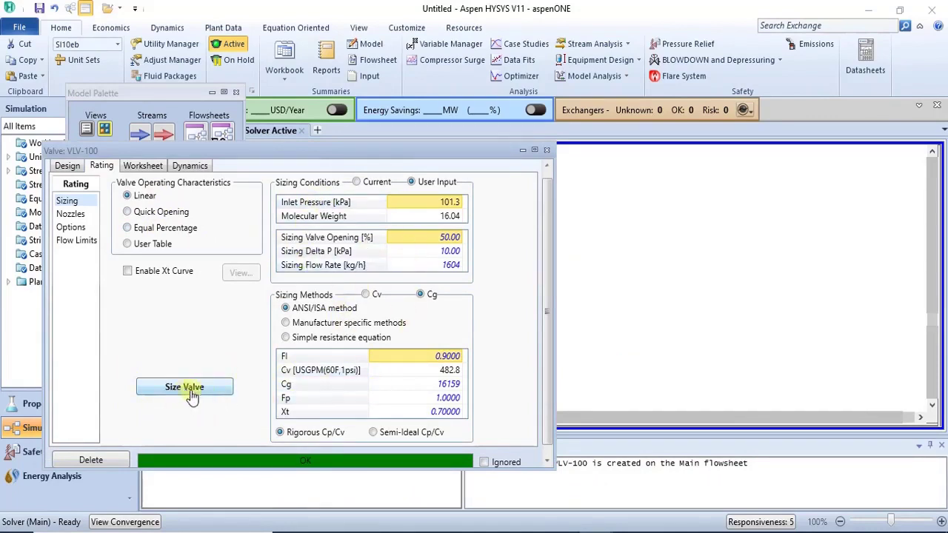
key("alt+Tab")
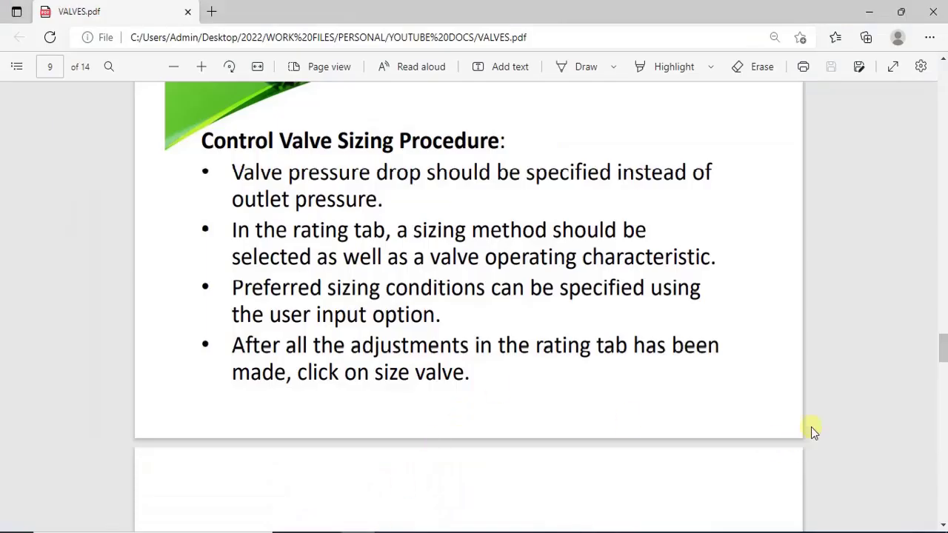
scroll(943, 523, "down", 5)
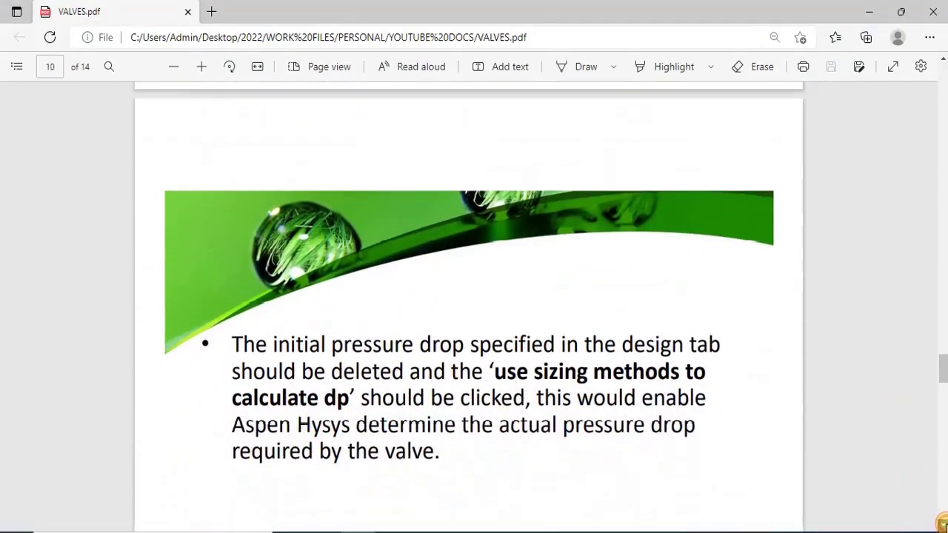
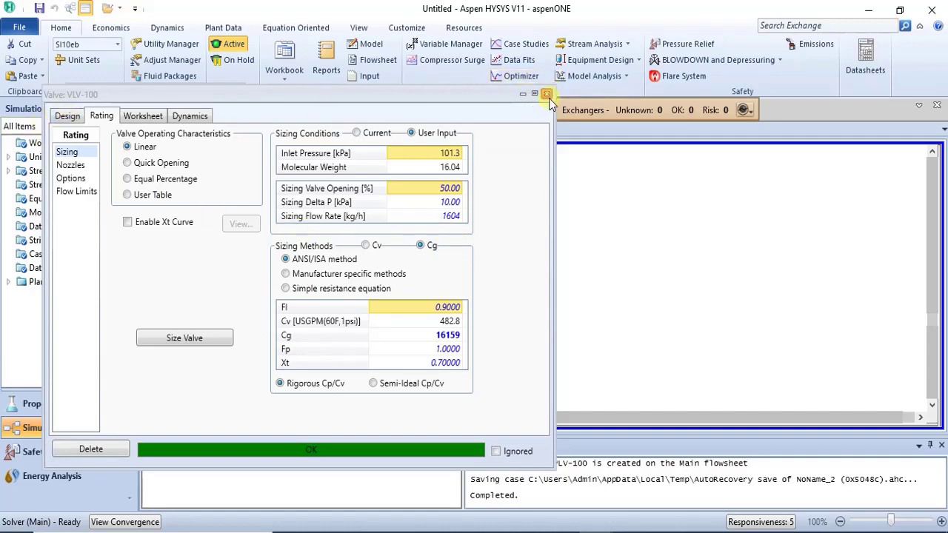
left_click(66, 117)
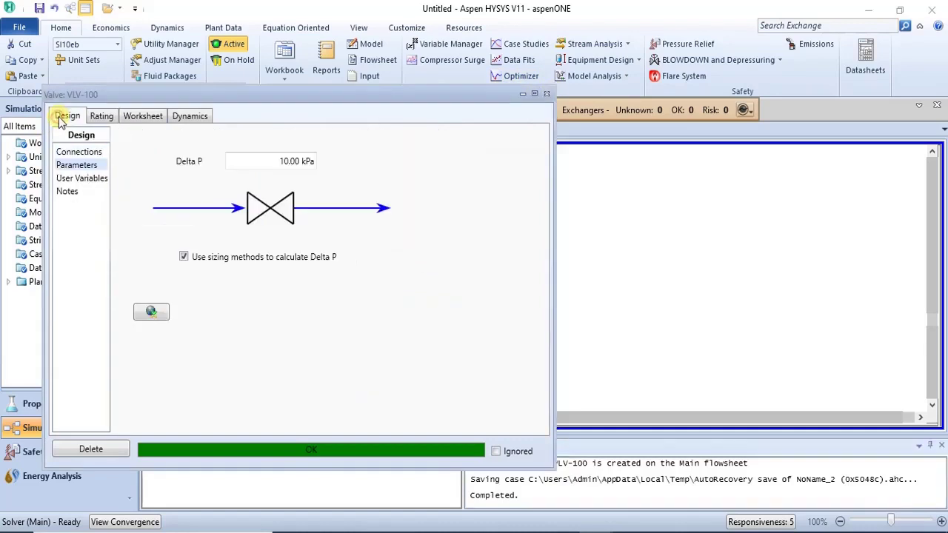
- Review the connections and worksheet conditions of VLV-100, then inspect its rating sizing data with the Cg basis
left_click(78, 152)
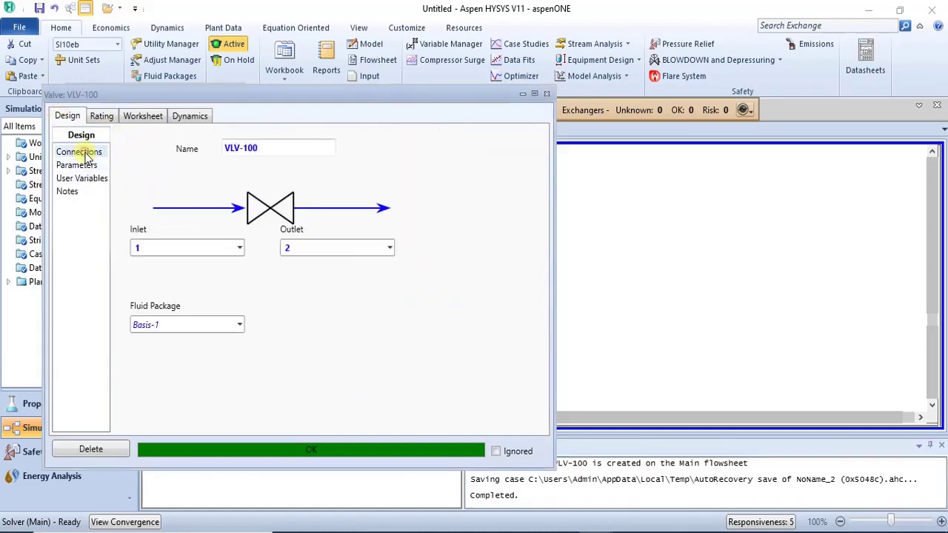
left_click(140, 117)
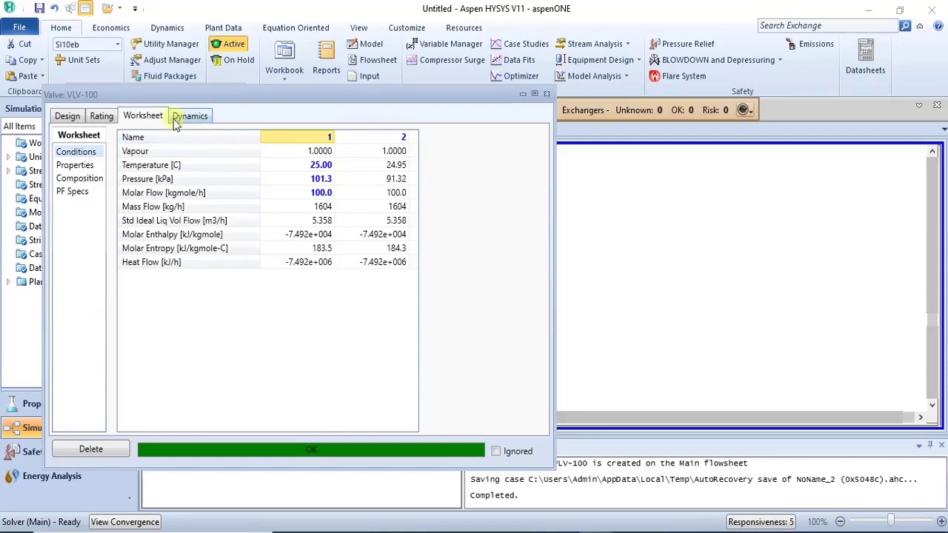
left_click(102, 116)
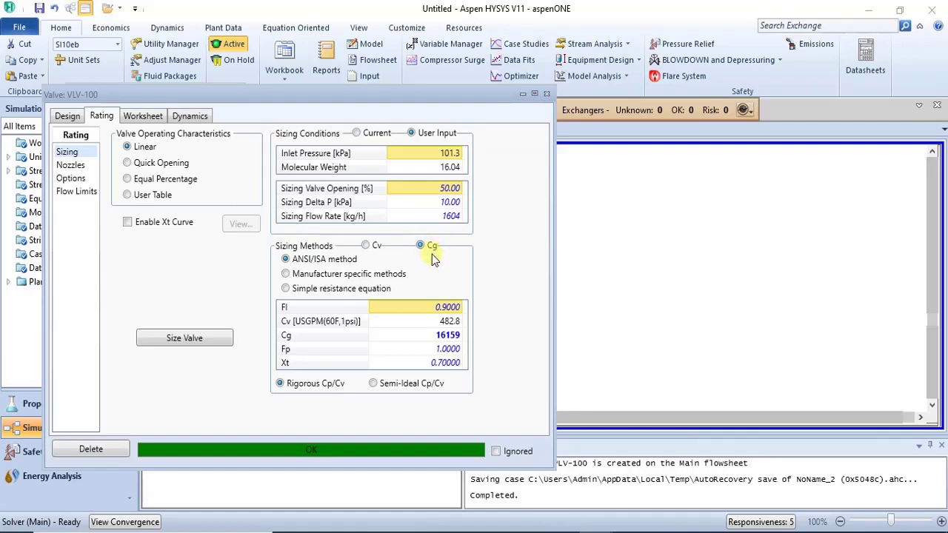
left_click(427, 249)
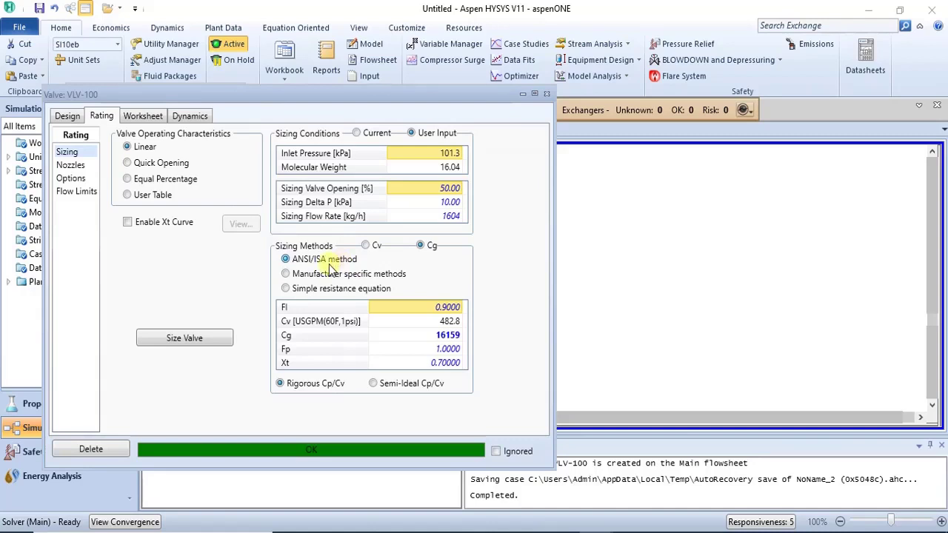
- Try the manufacturer specific method with its vapor flow models and the simple resistance equation for VLV-100, and restore the ANSI/ISA method
left_click(286, 274)
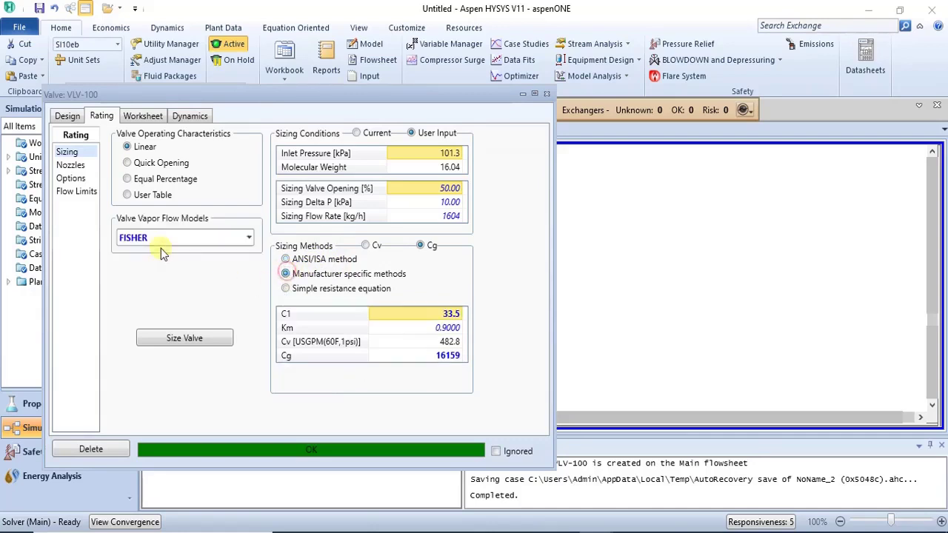
left_click(252, 243)
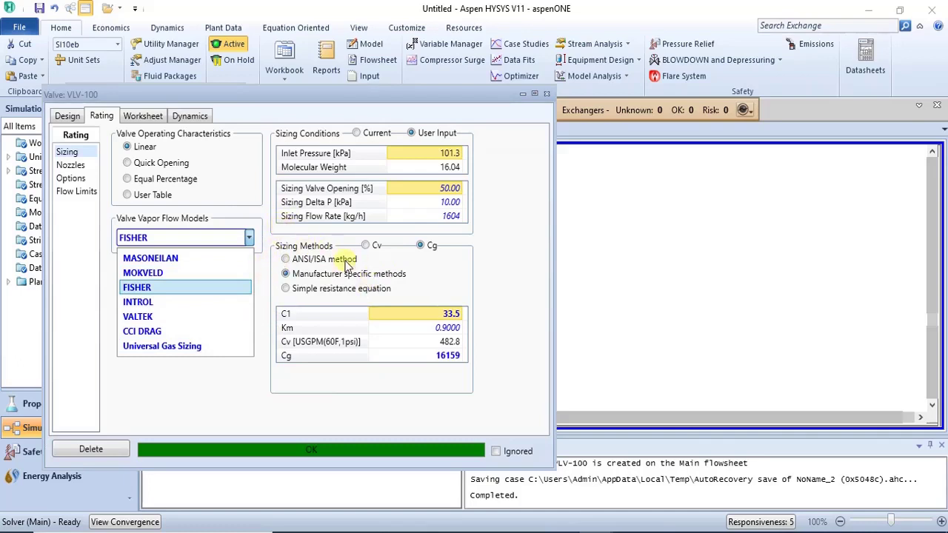
left_click(270, 295)
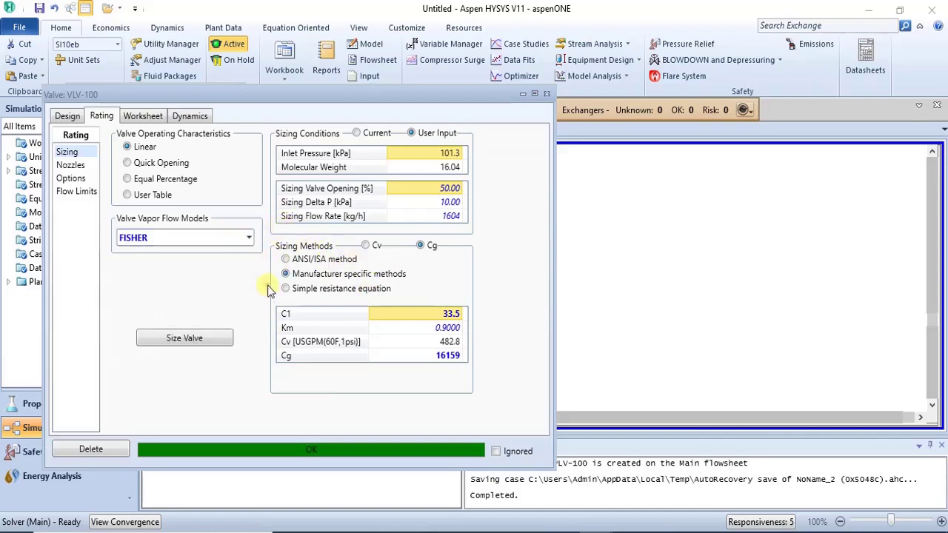
left_click(285, 289)
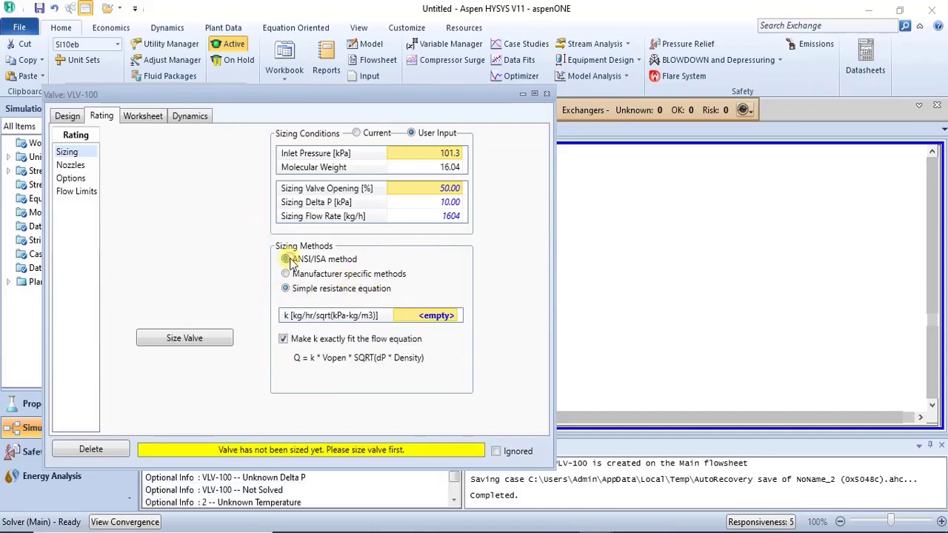
left_click(287, 260)
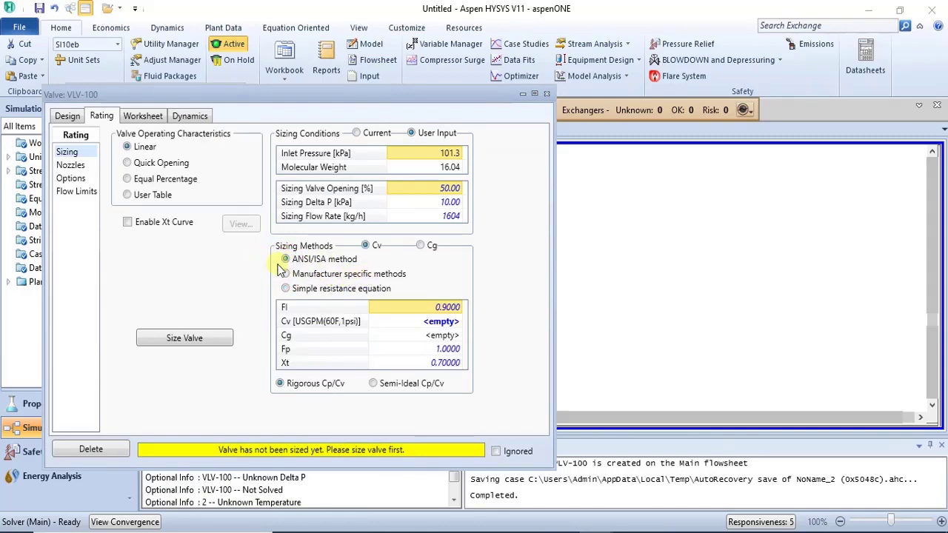
- Turn off calculating Delta P by sizing methods for VLV-100, set Delta P to 10 kPa and check the worksheet conditions
left_click(67, 116)
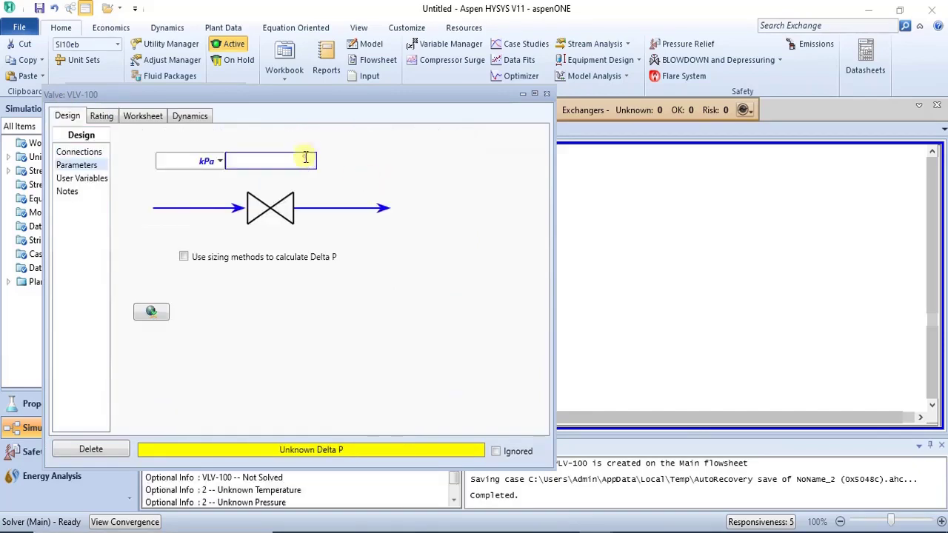
type("10")
key("Return")
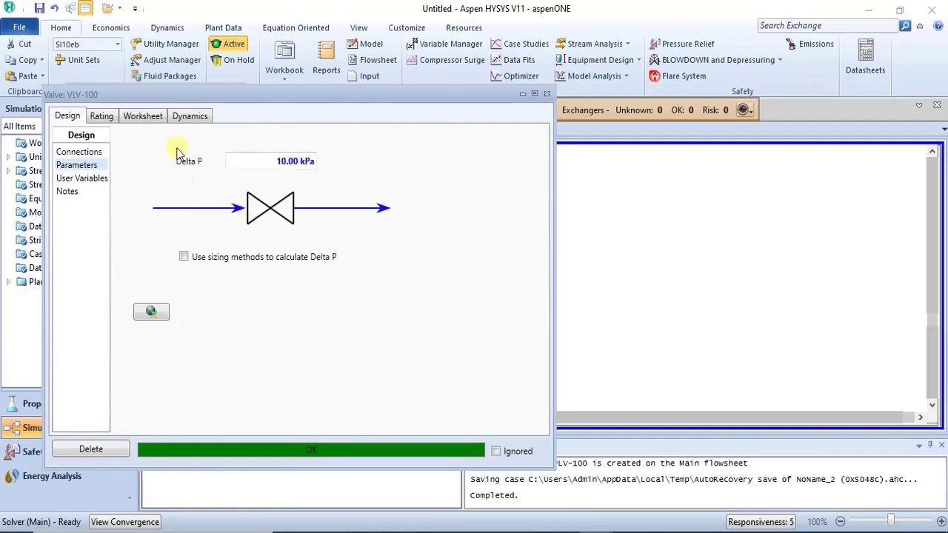
left_click(86, 153)
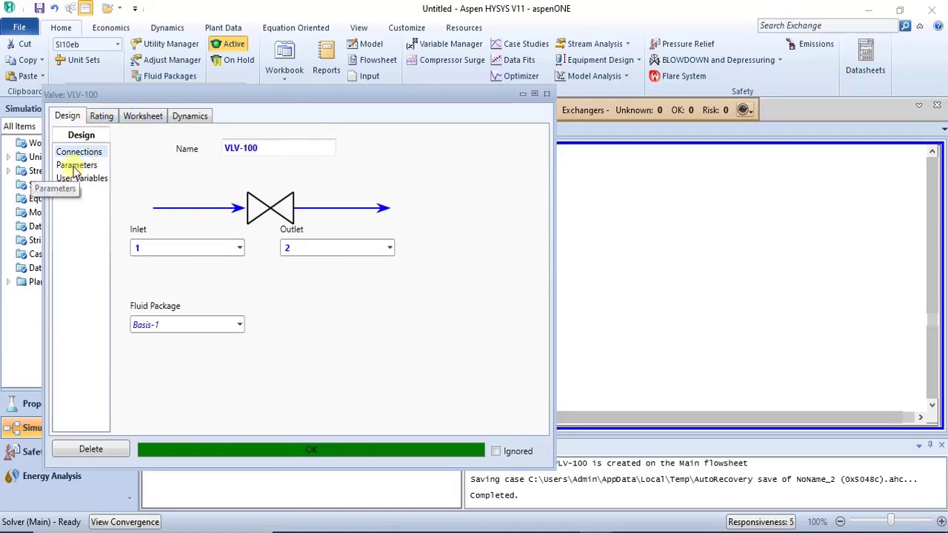
left_click(140, 116)
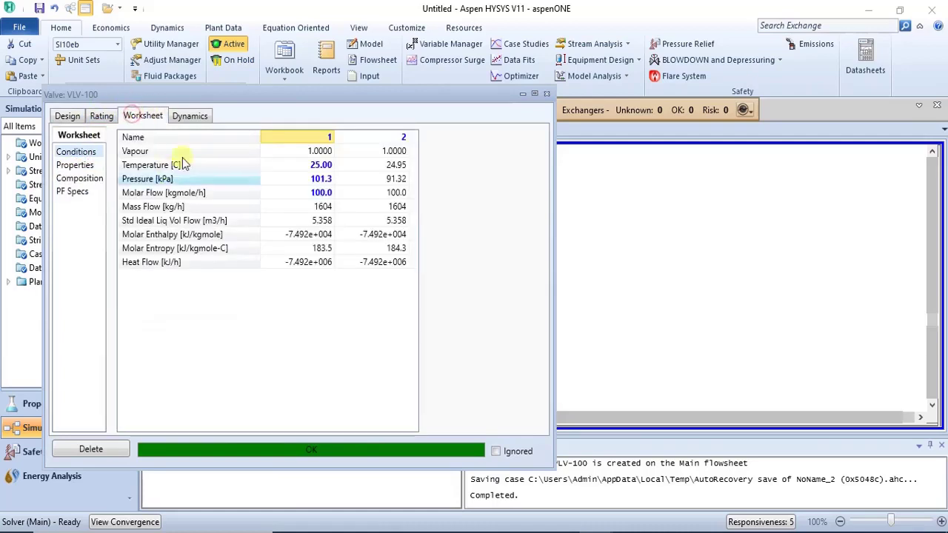
- Change material stream 1 to pure water by setting the H2O mole fraction to 1 with methane empty, and check its conditions
left_click(546, 94)
left_click(382, 266)
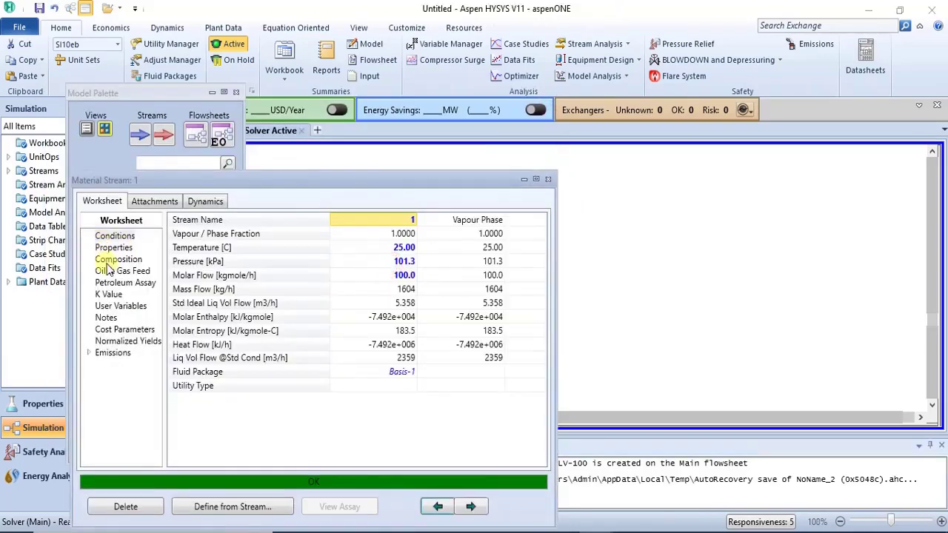
left_click(118, 259)
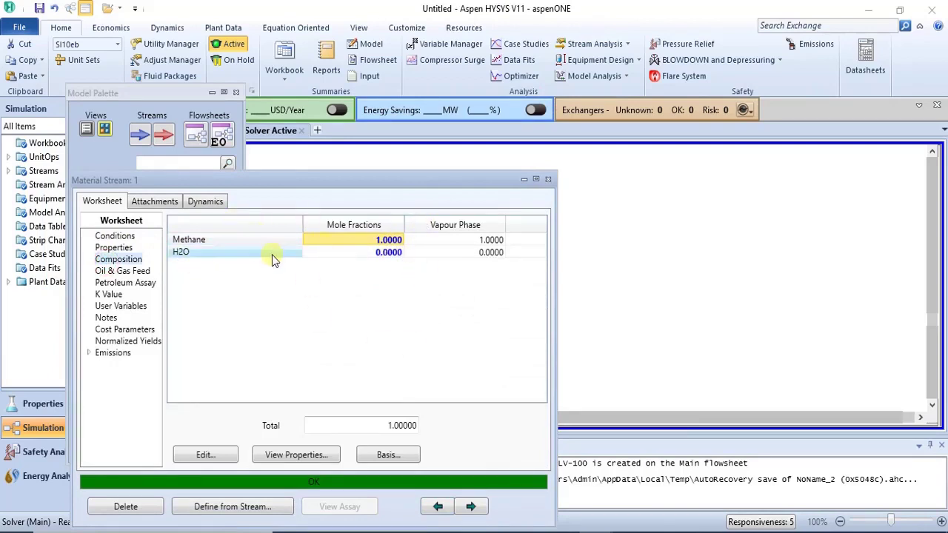
double_click(383, 241)
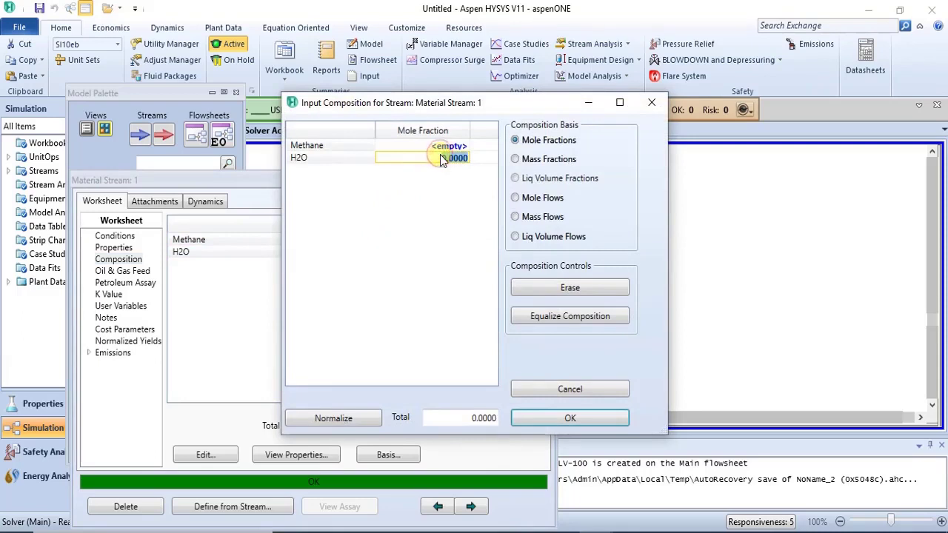
type("1")
key("Return")
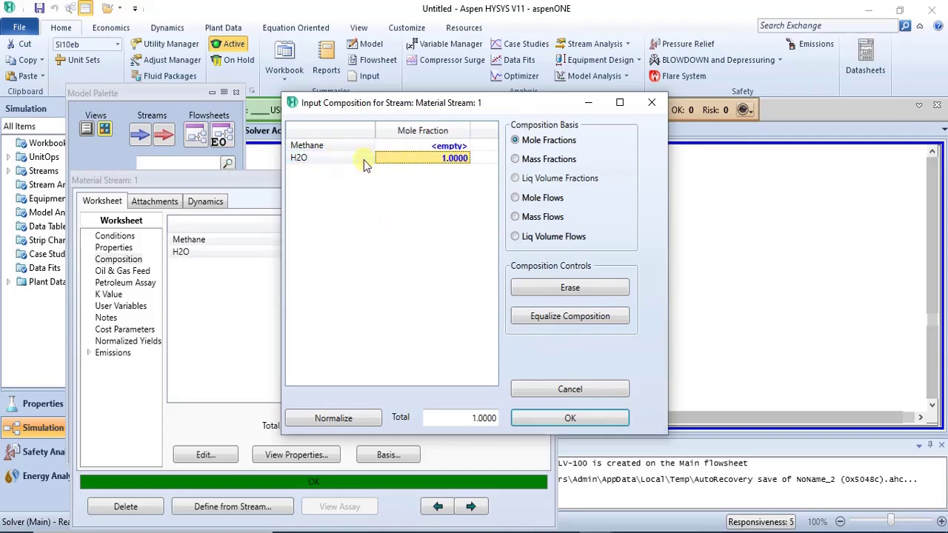
left_click(543, 418)
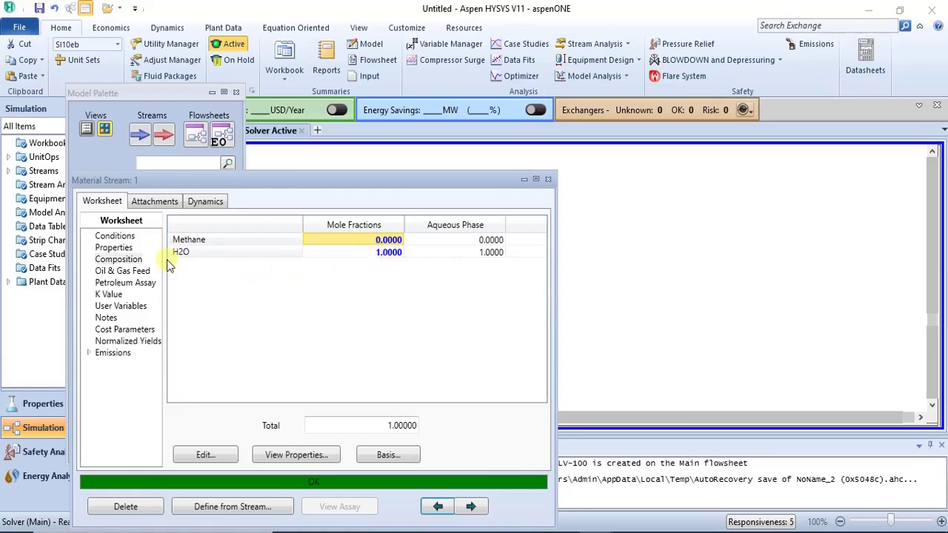
left_click(113, 237)
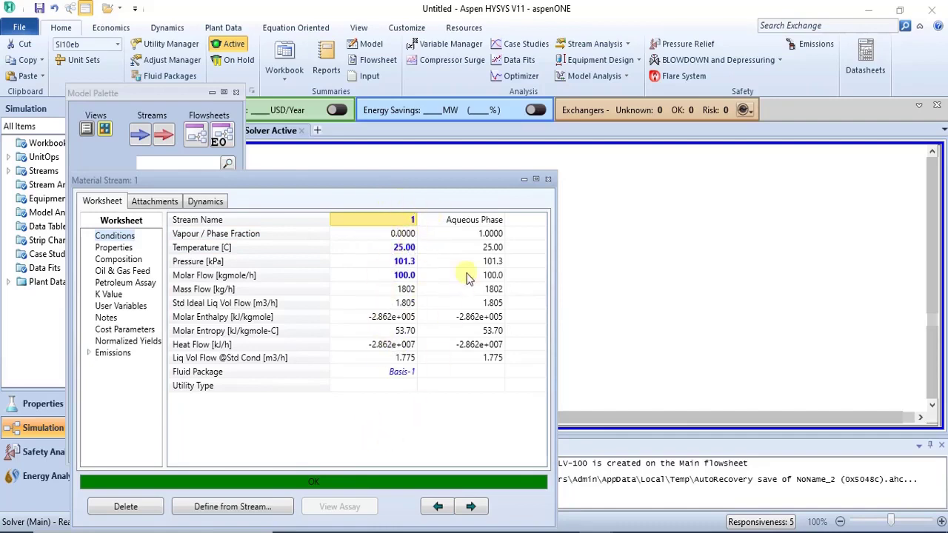
left_click(548, 182)
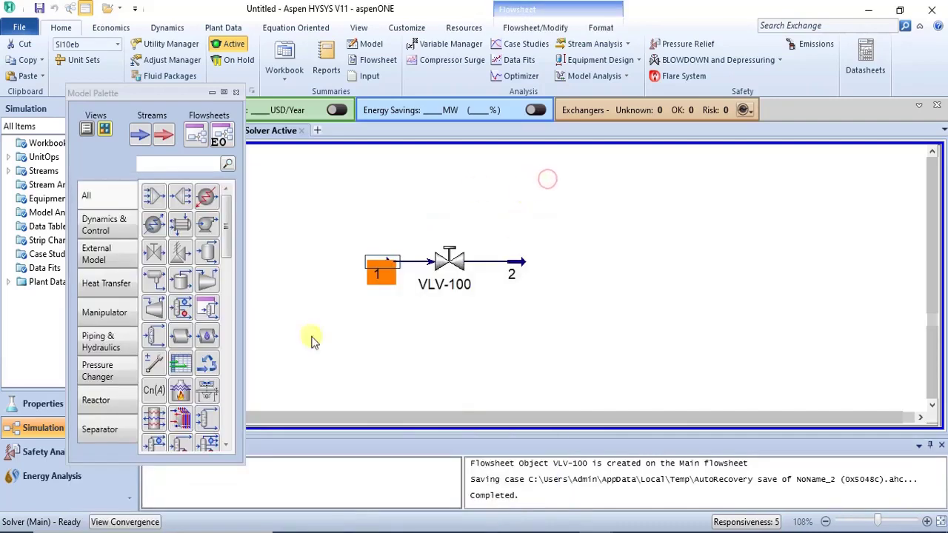
- Size VLV-100 for the water stream with the ANSI/ISA method on the Cv basis and examine the Cv and Cg coefficients
left_click(406, 219)
double_click(447, 265)
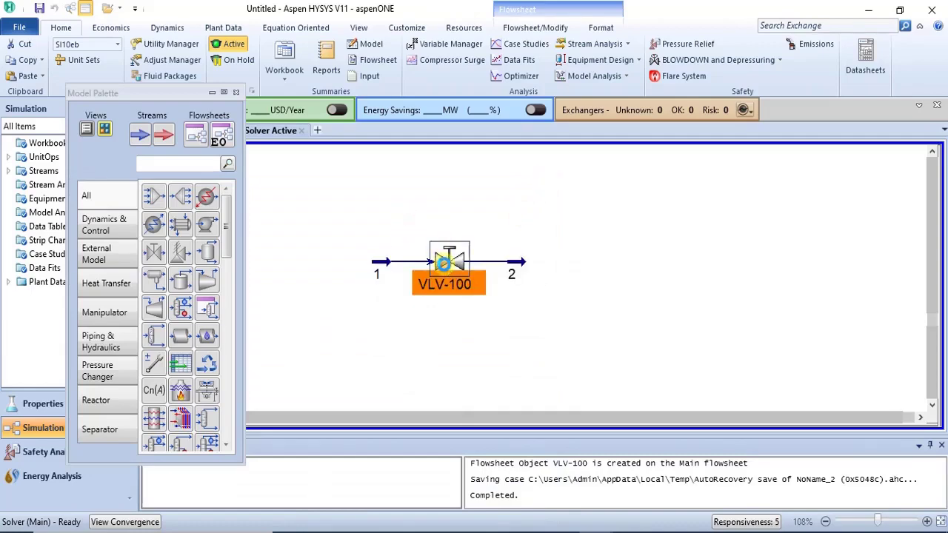
left_click_drag(394, 206, 454, 128)
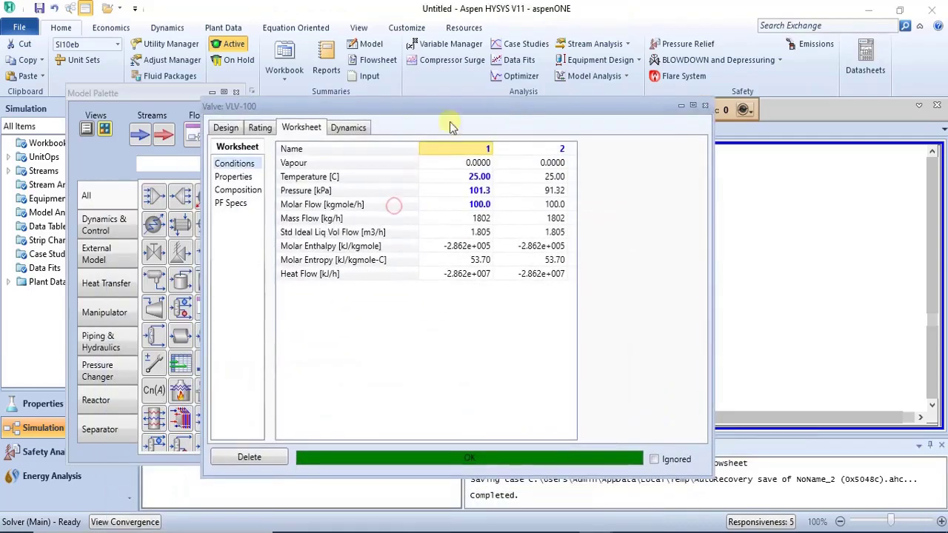
left_click(259, 128)
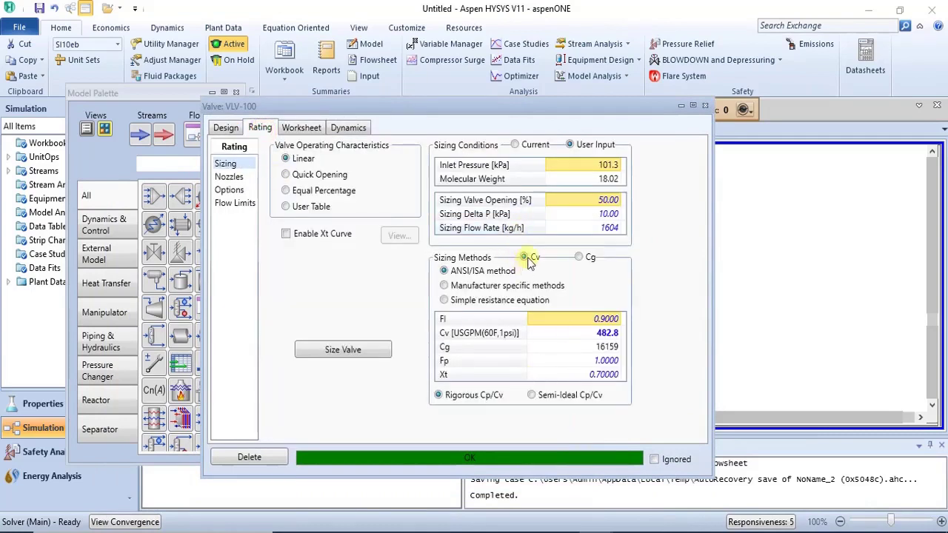
left_click_drag(474, 111, 475, 103)
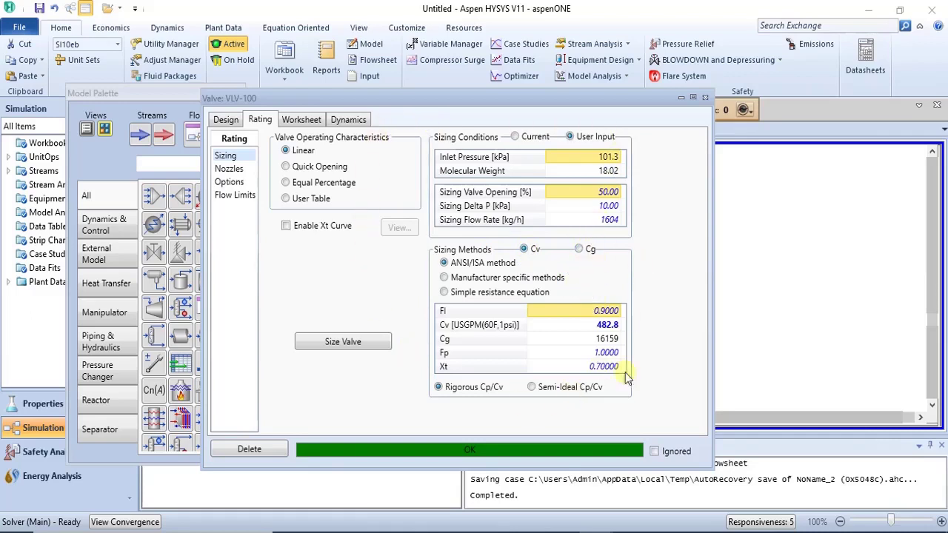
left_click(344, 344)
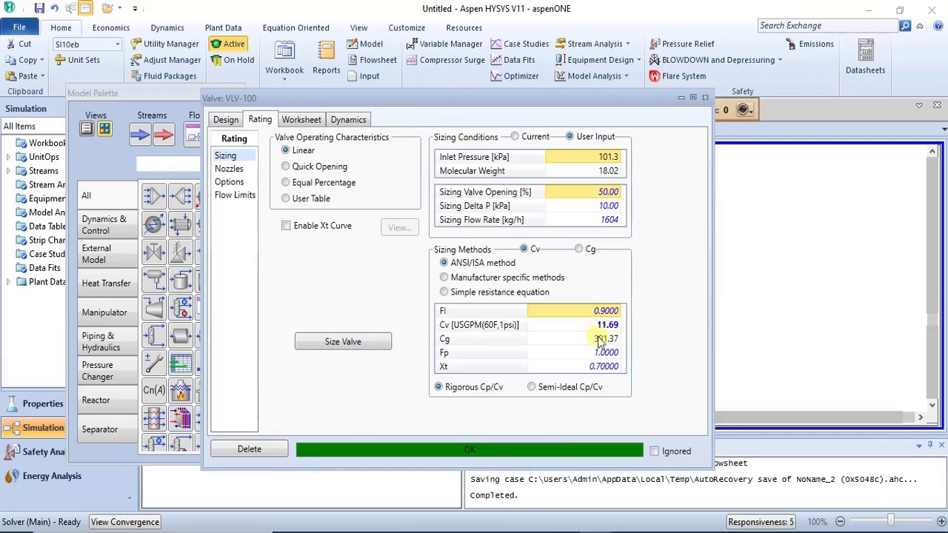
left_click(471, 327)
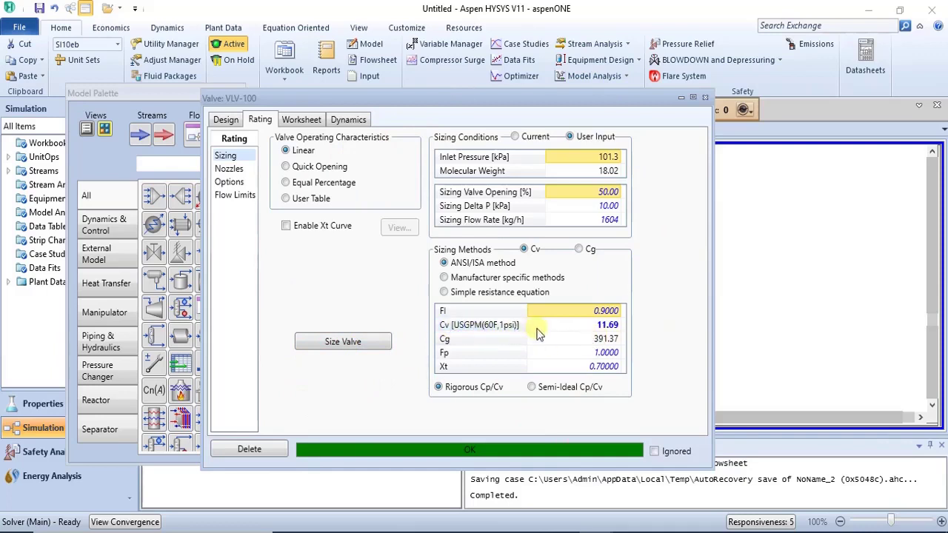
left_click(472, 339)
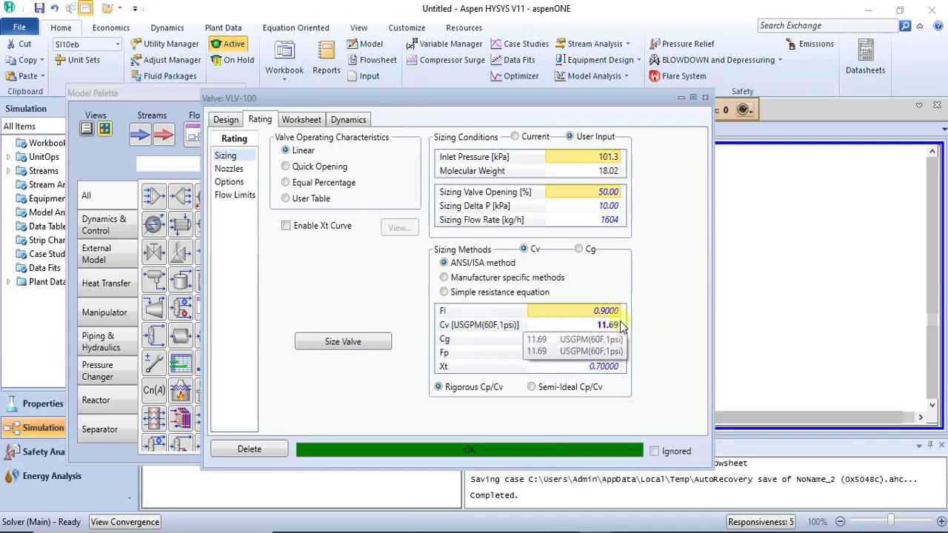
- Clear the specified Delta P of VLV-100 and have the sizing methods calculate it instead
left_click(220, 120)
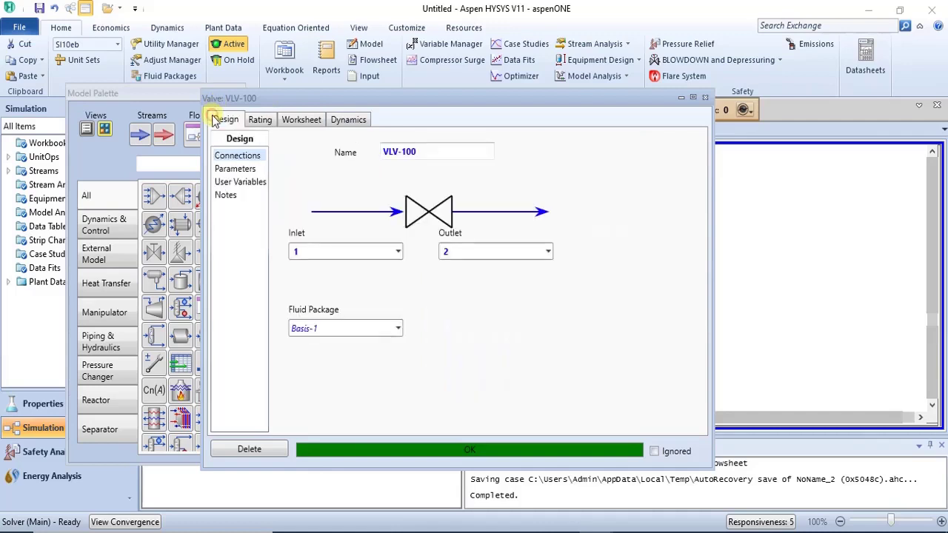
left_click(228, 169)
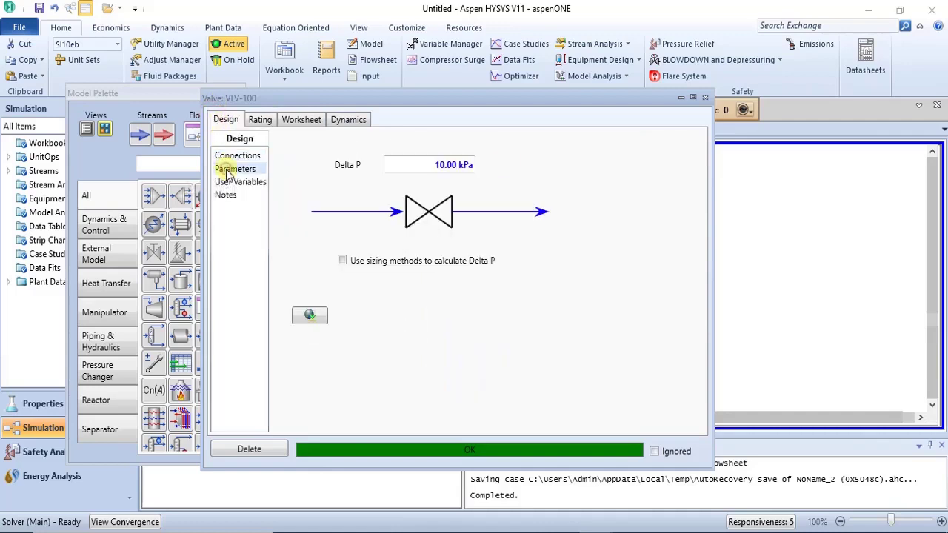
left_click(464, 165)
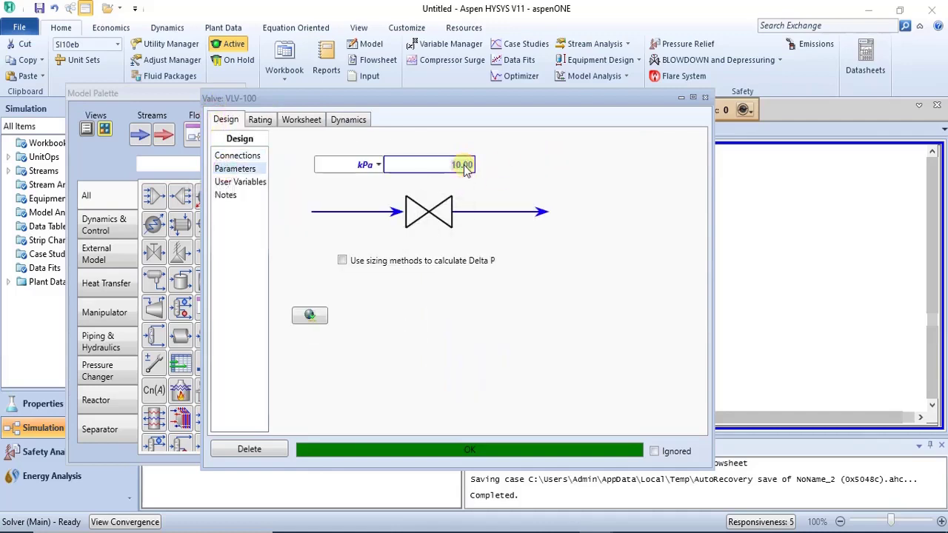
key("Delete")
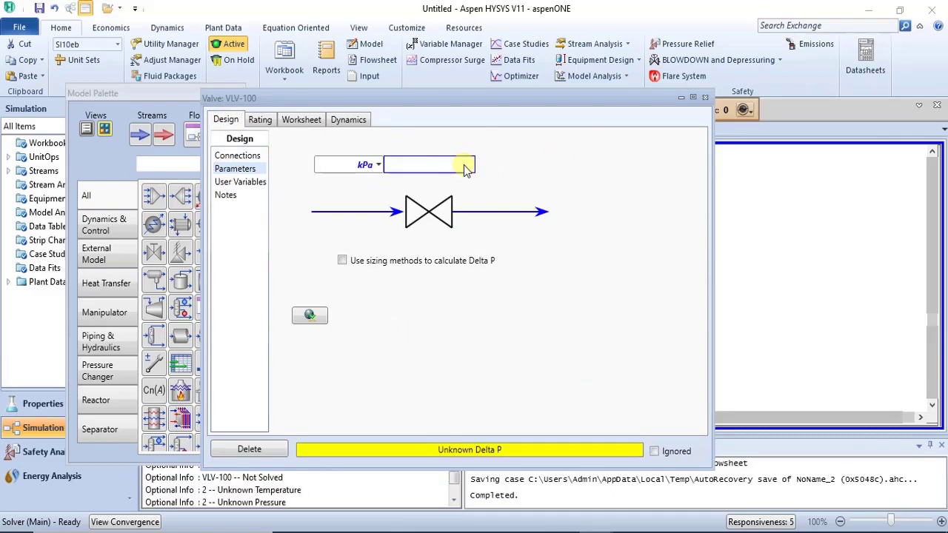
left_click(543, 172)
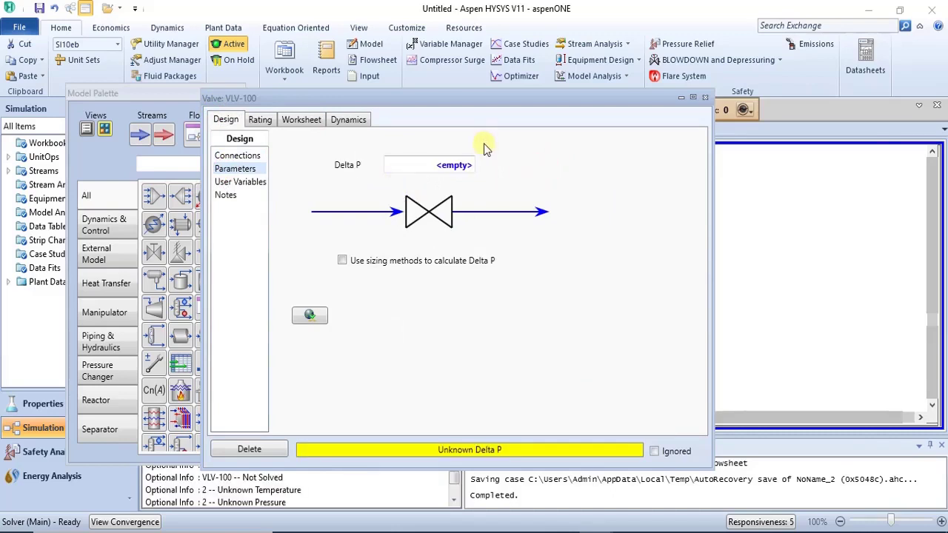
left_click(342, 261)
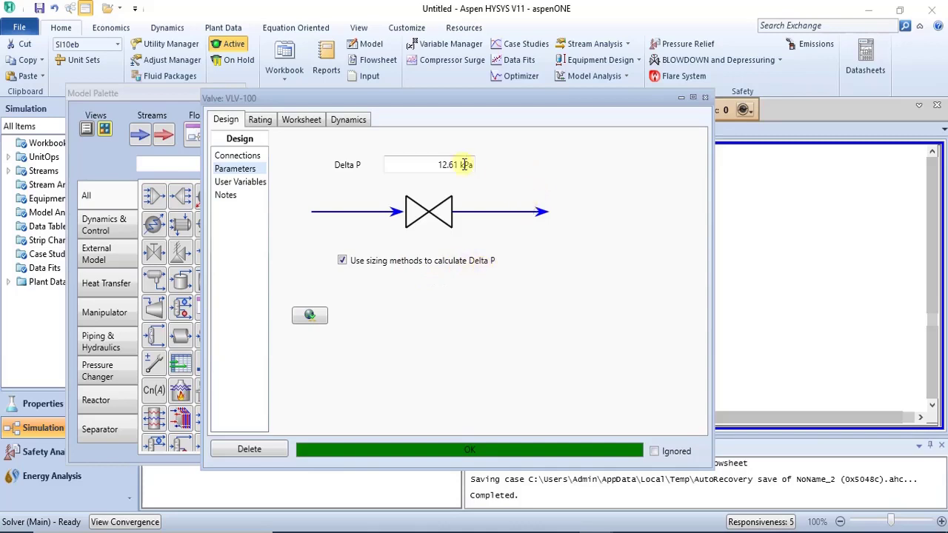
mouse_move(467, 165)
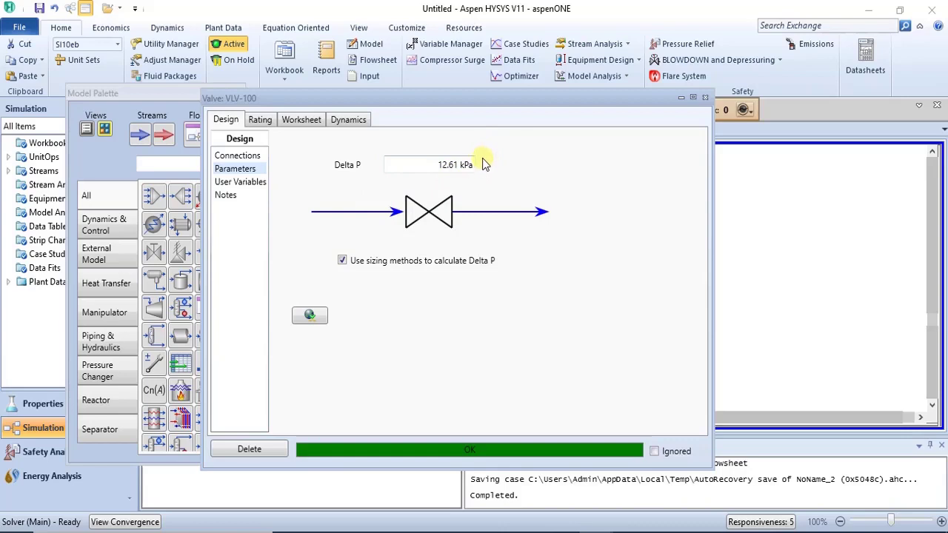
- Check the connections and worksheet conditions of VLV-100, and switch to VALVES.pdf to review the sizing parameters on page 12
left_click(244, 155)
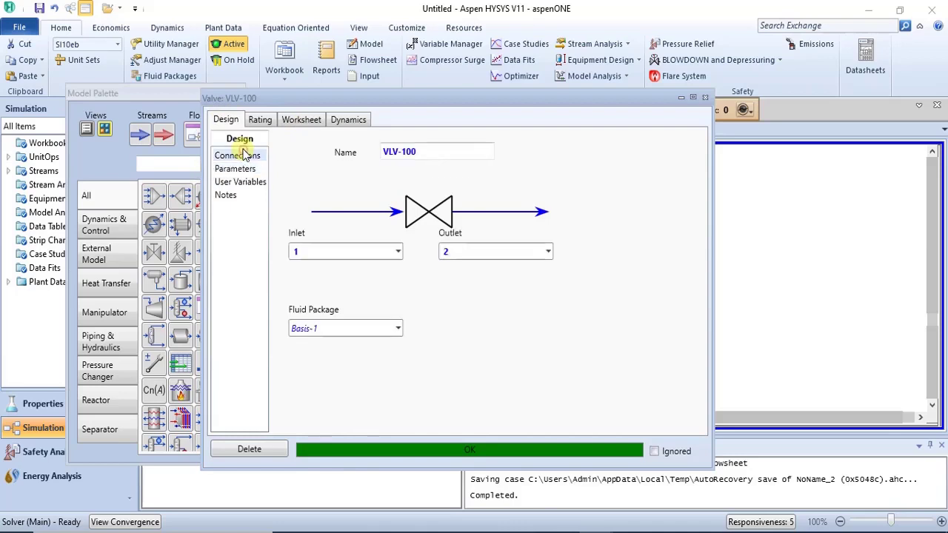
left_click(312, 120)
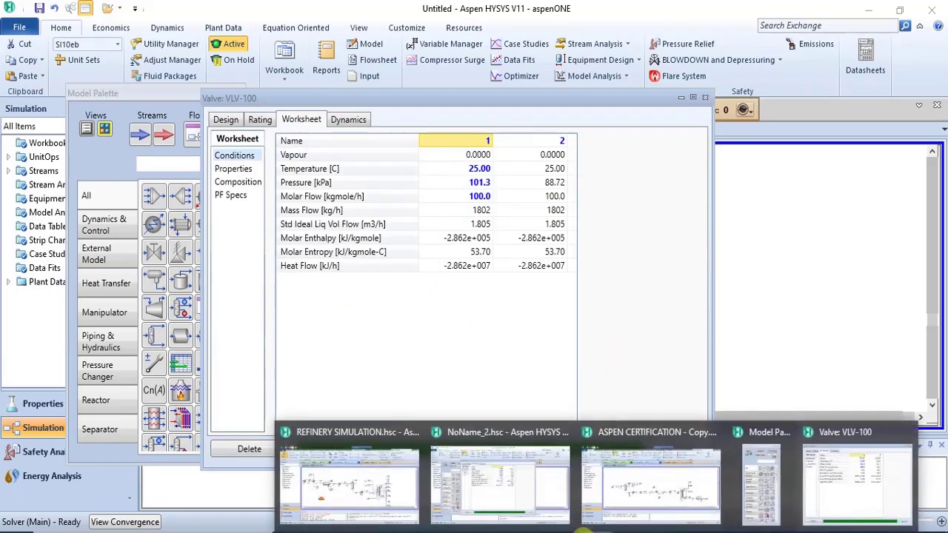
left_click(376, 532)
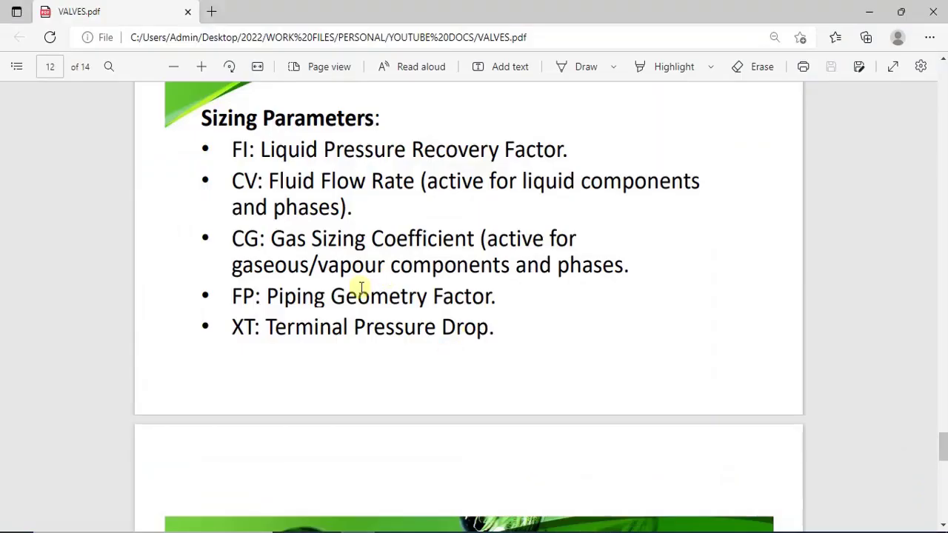
scroll(943, 524, "down", 5)
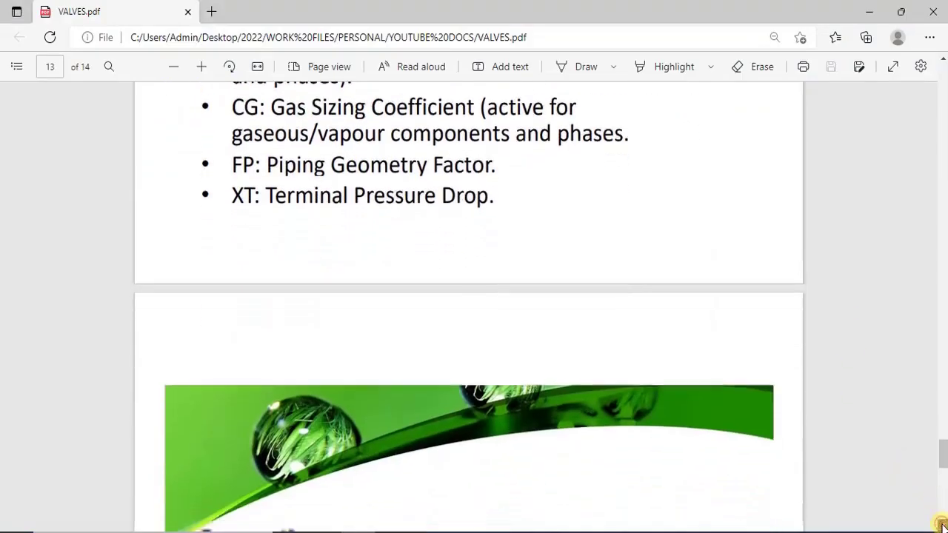